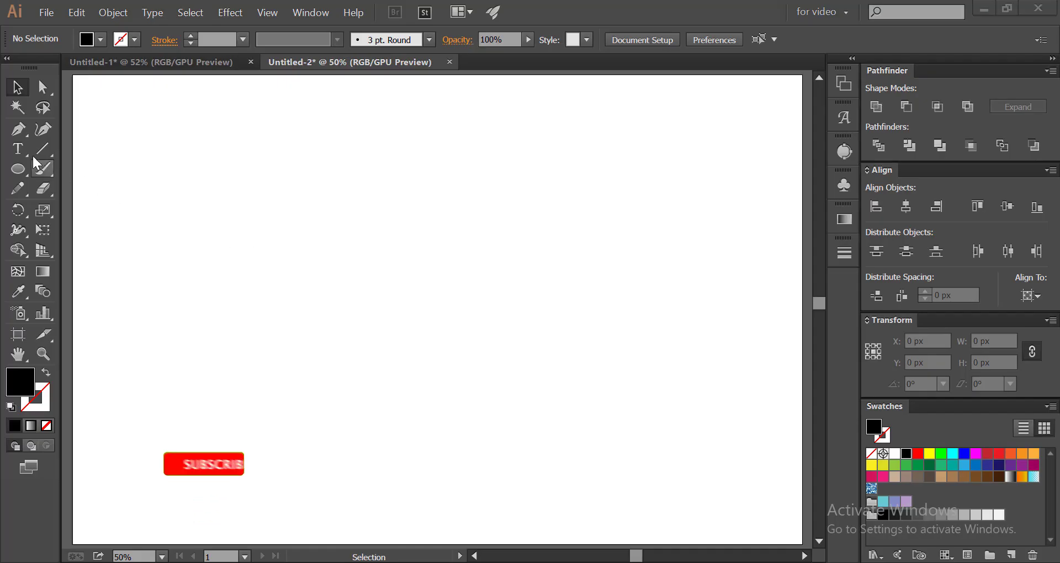
# Step: Add the point text "GOOD" in large letters on the artboard
pyautogui.click(19, 149)
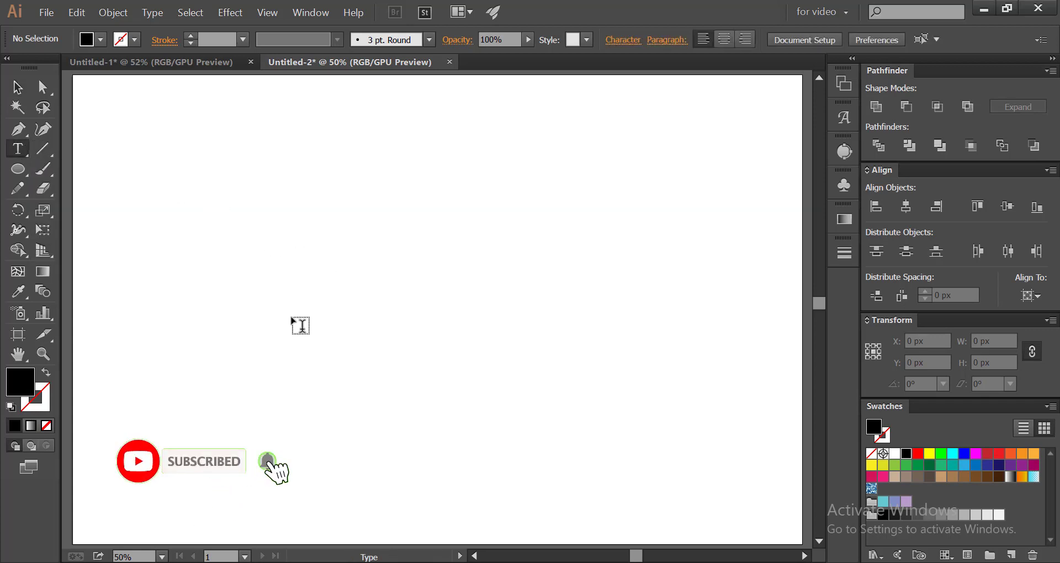
pyautogui.click(353, 463)
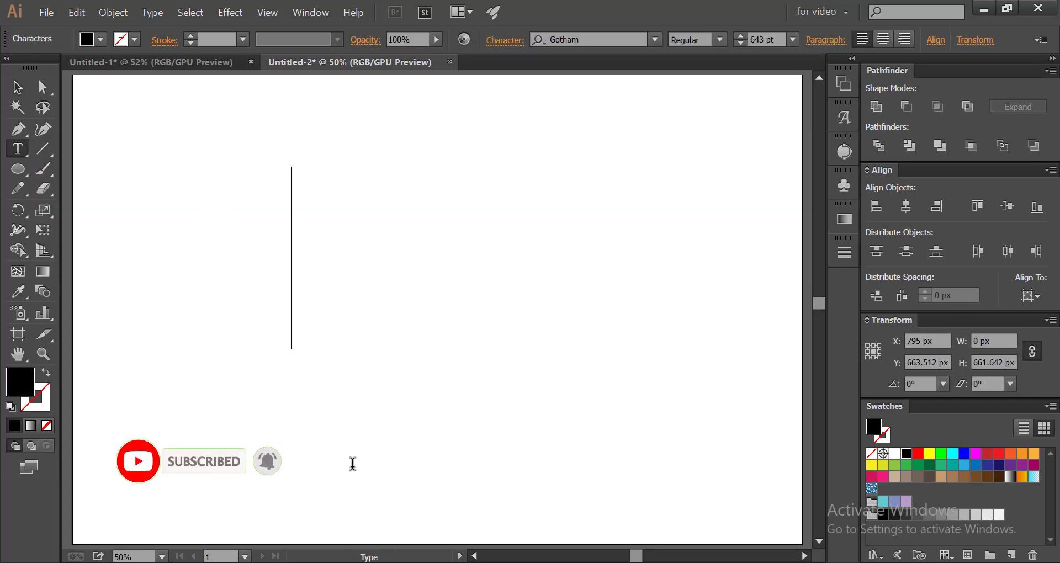
pyautogui.write('GOO')
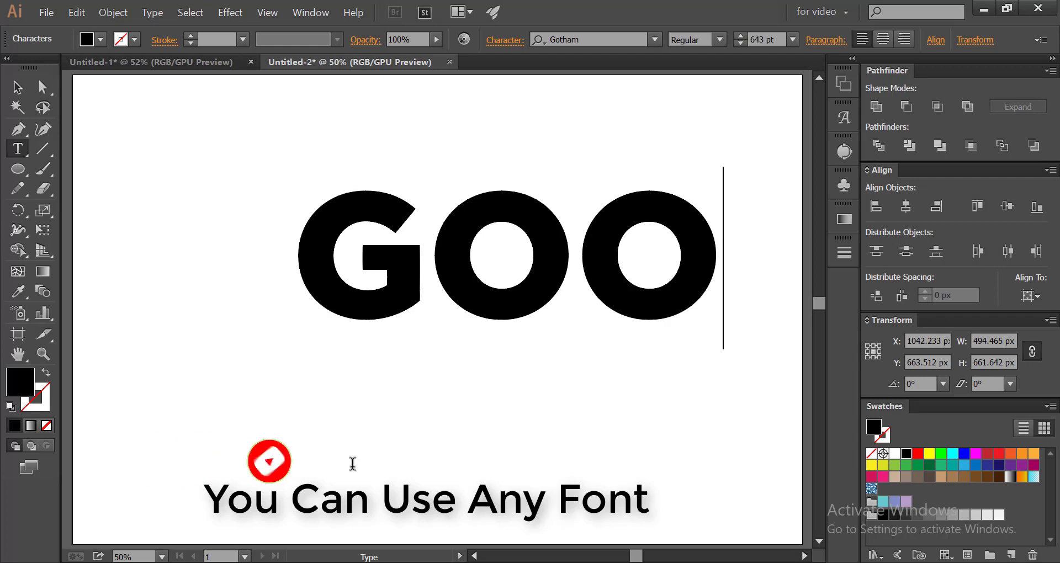
pyautogui.write('D')
# Step: Align the GOOD text to the horizontal and vertical centre of the artboard
pyautogui.click(17, 87)
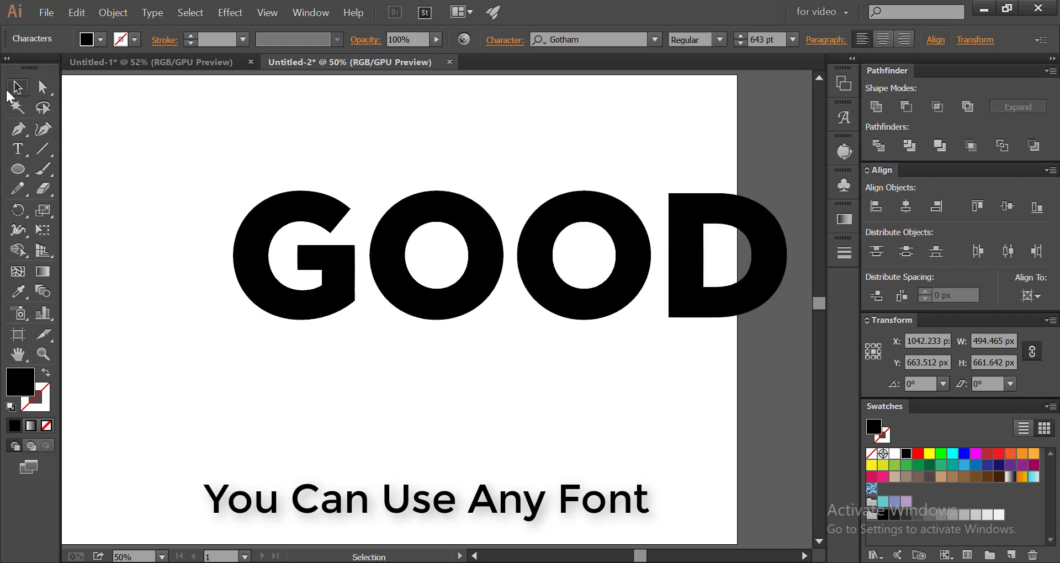
pyautogui.click(905, 207)
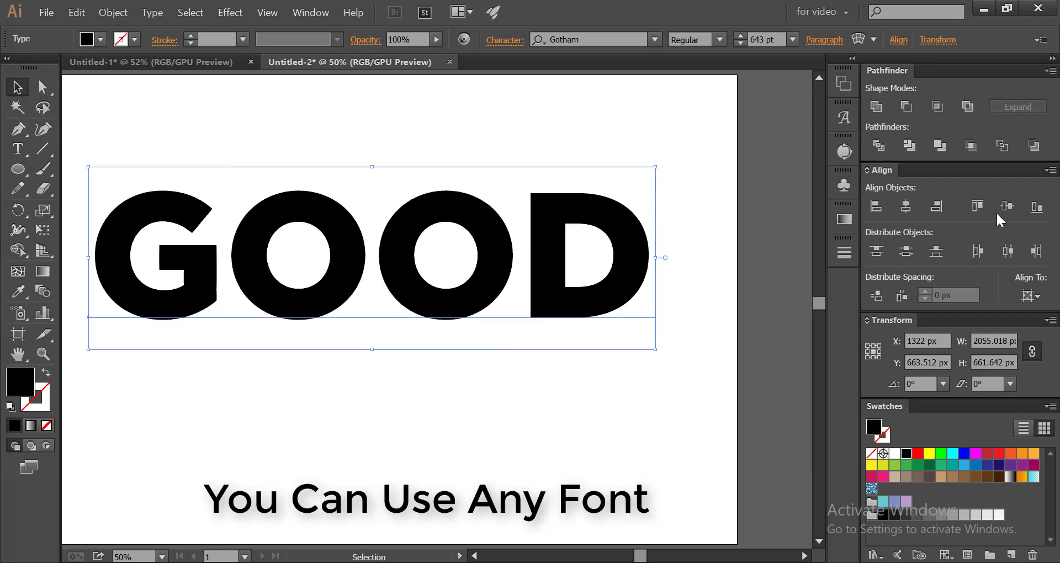
pyautogui.click(1007, 206)
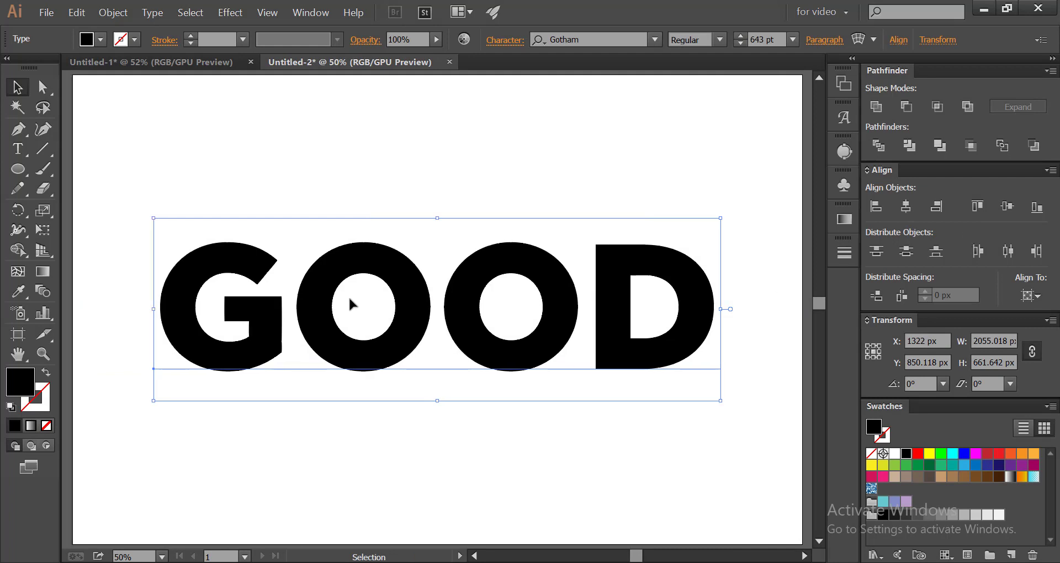
# Step: Convert the GOOD text to outlines and deselect it
pyautogui.rightClick(345, 267)
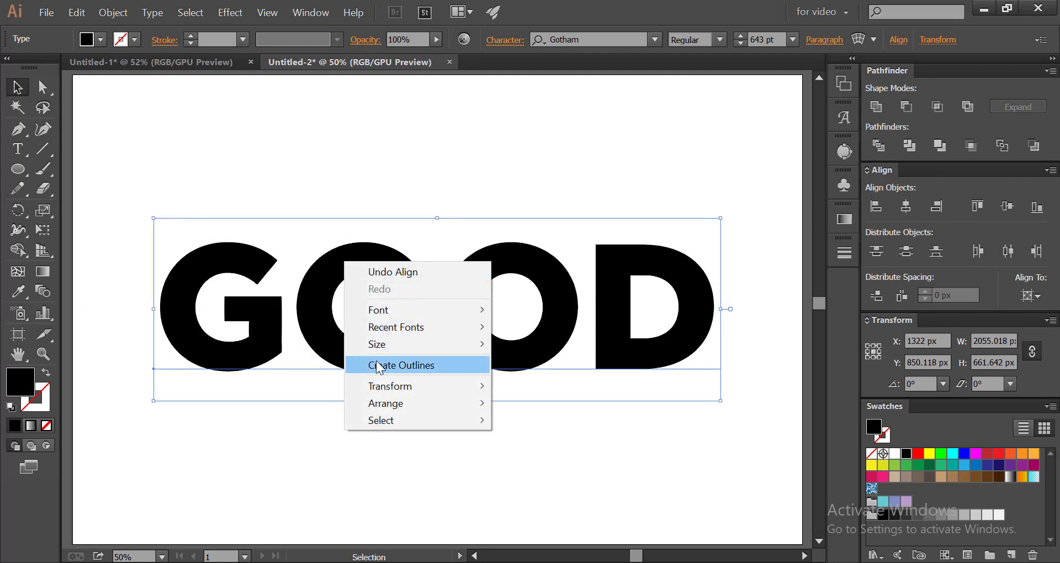
pyautogui.click(377, 366)
pyautogui.click(364, 422)
# Step: Move the outlined GOOD letters off the artboard, placing them just above its upper edge
pyautogui.press('space')
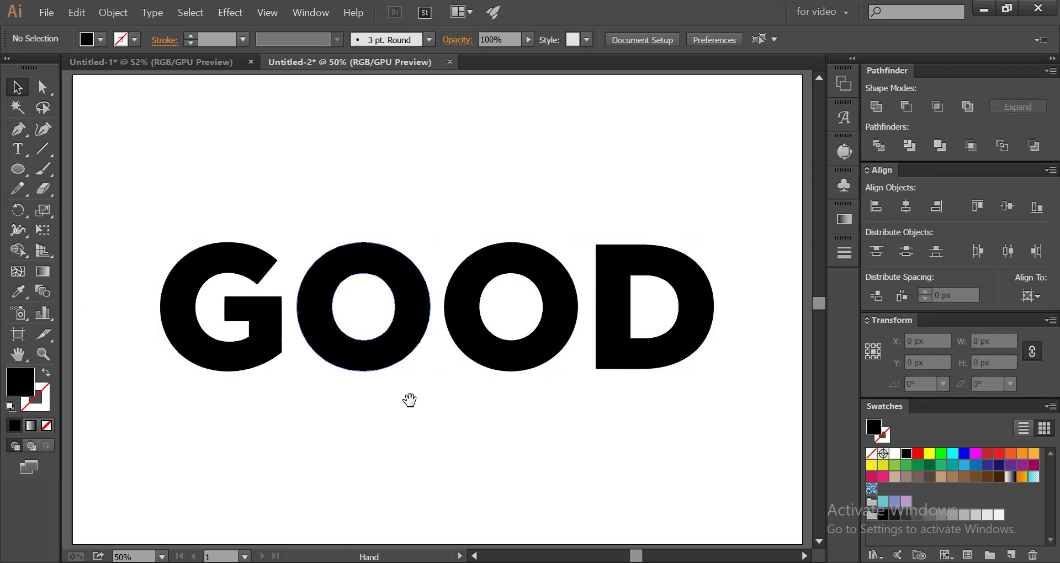
pyautogui.moveTo(444, 371); pyautogui.dragTo(446, 485)
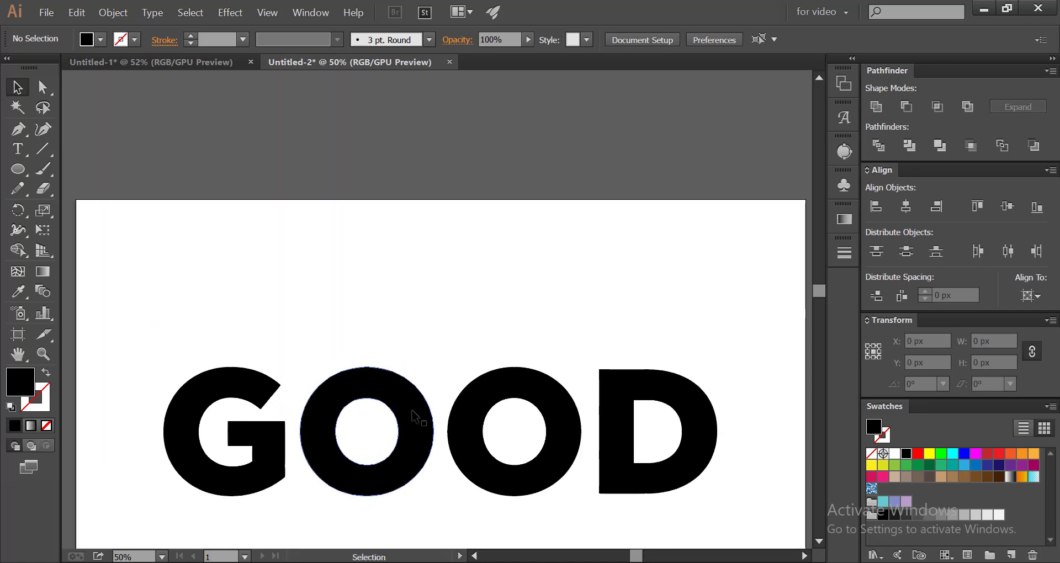
pyautogui.moveTo(413, 411); pyautogui.dragTo(406, 101)
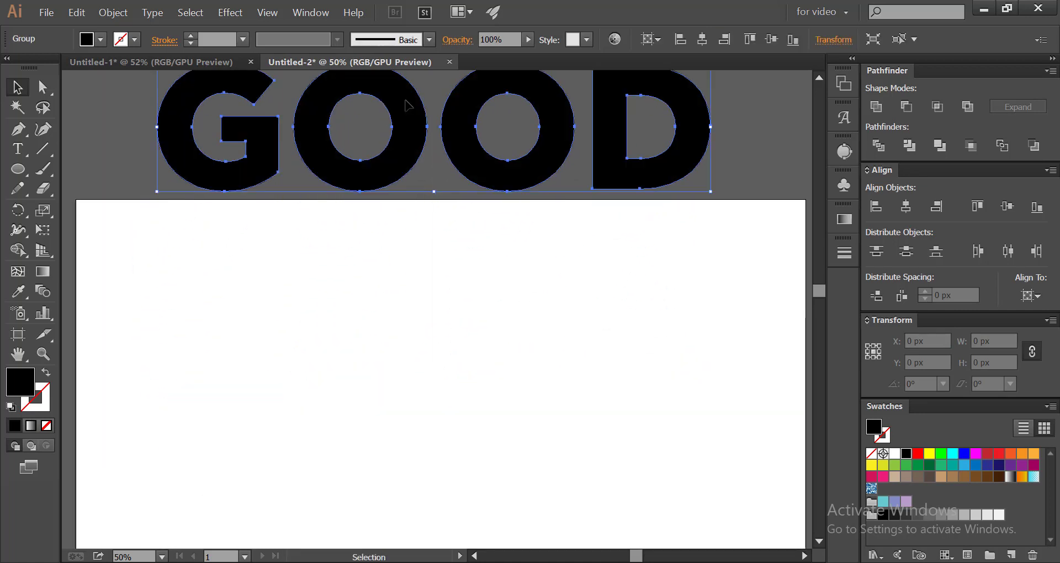
pyautogui.scroll(-3, 412, 244)
# Step: Create a 10 px by 10 px circle near the centre of the artboard with the Ellipse tool
pyautogui.moveTo(25, 162); pyautogui.dragTo(102, 210)
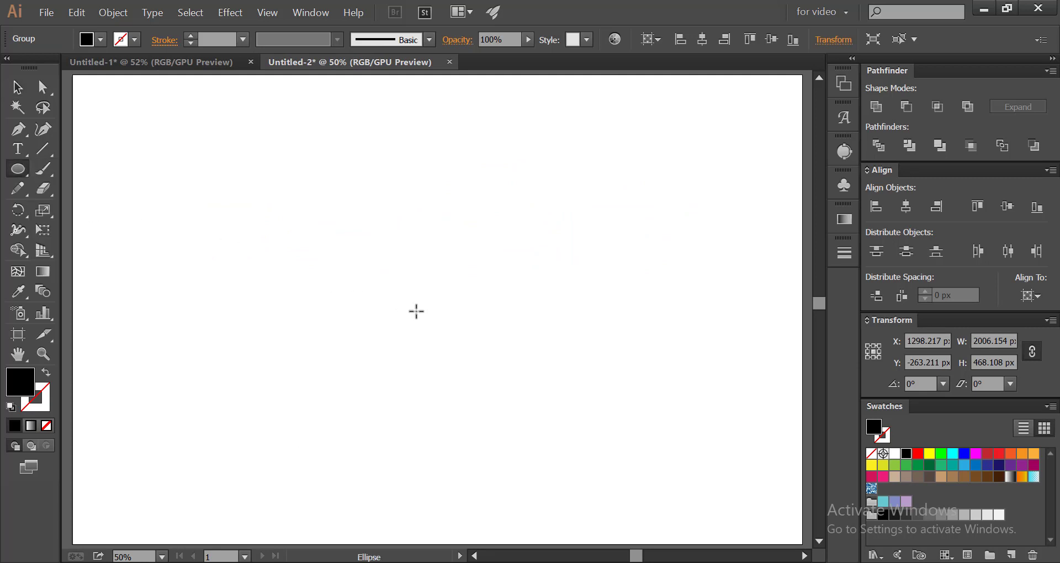
pyautogui.click(443, 307)
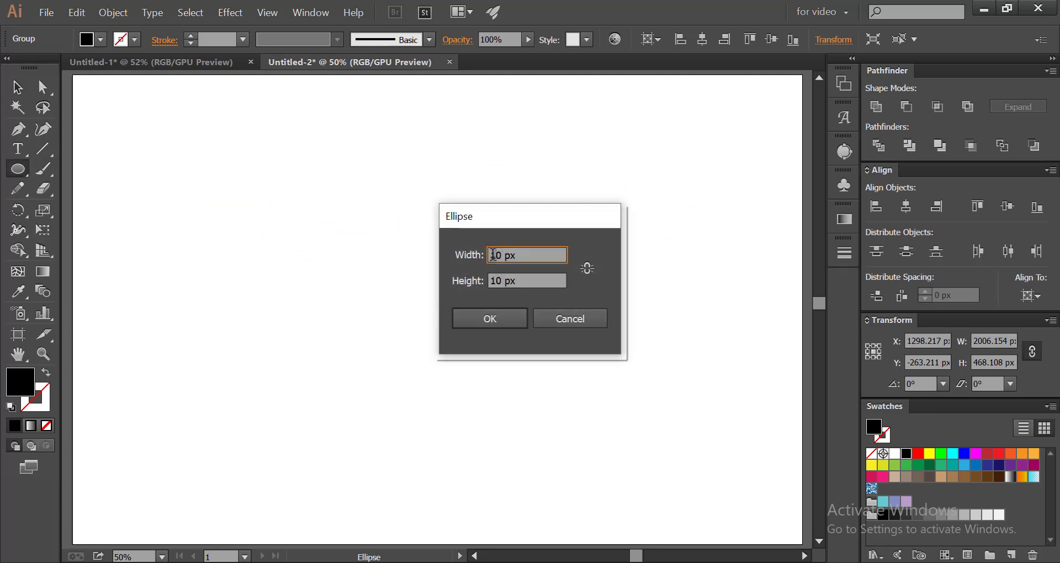
pyautogui.click(495, 317)
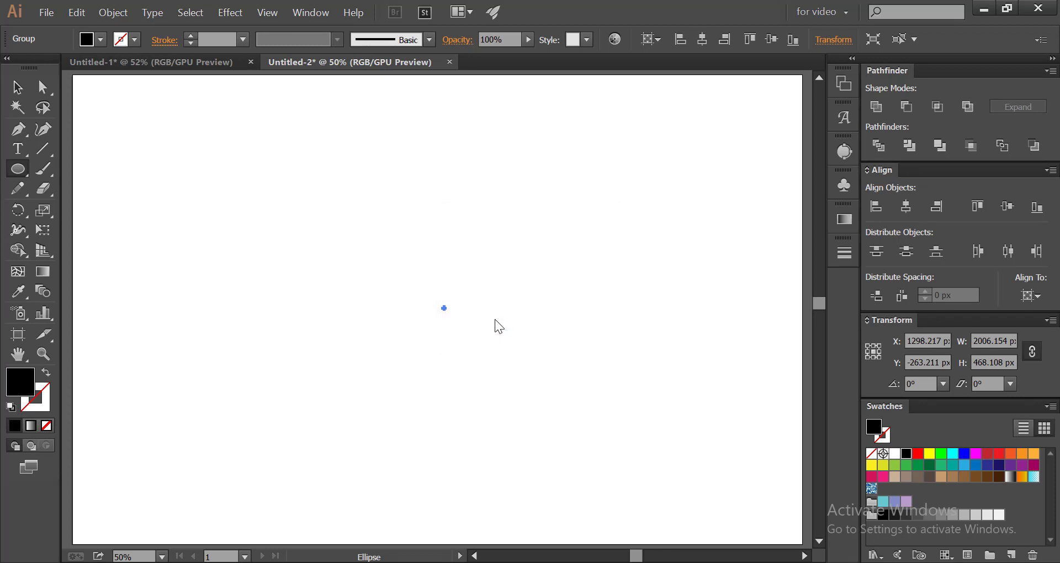
# Step: Give the small circle no fill and a black 3 pt stroke
pyautogui.click(88, 39)
pyautogui.click(11, 66)
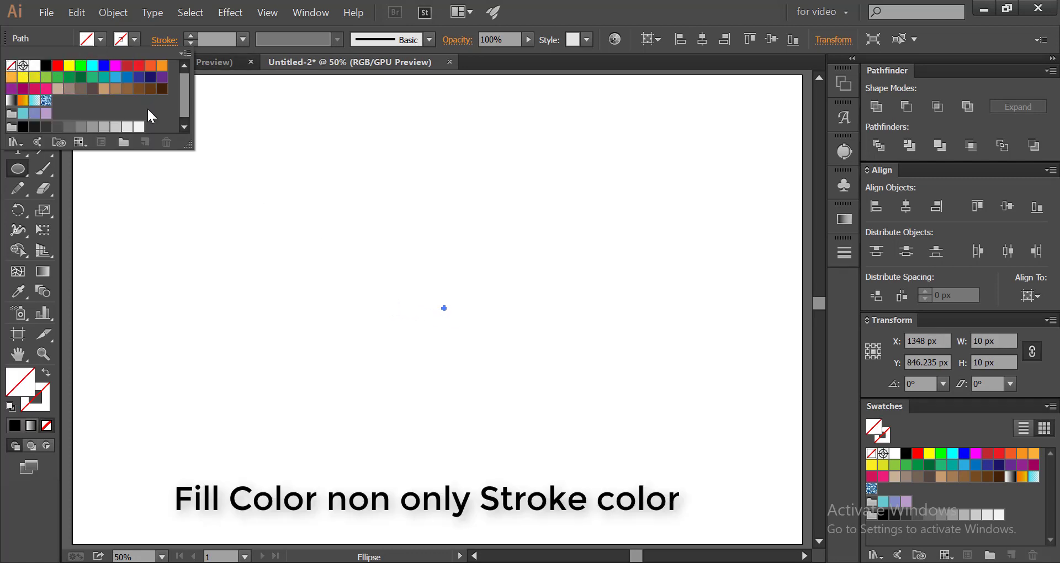
pyautogui.click(189, 37)
pyautogui.click(189, 36)
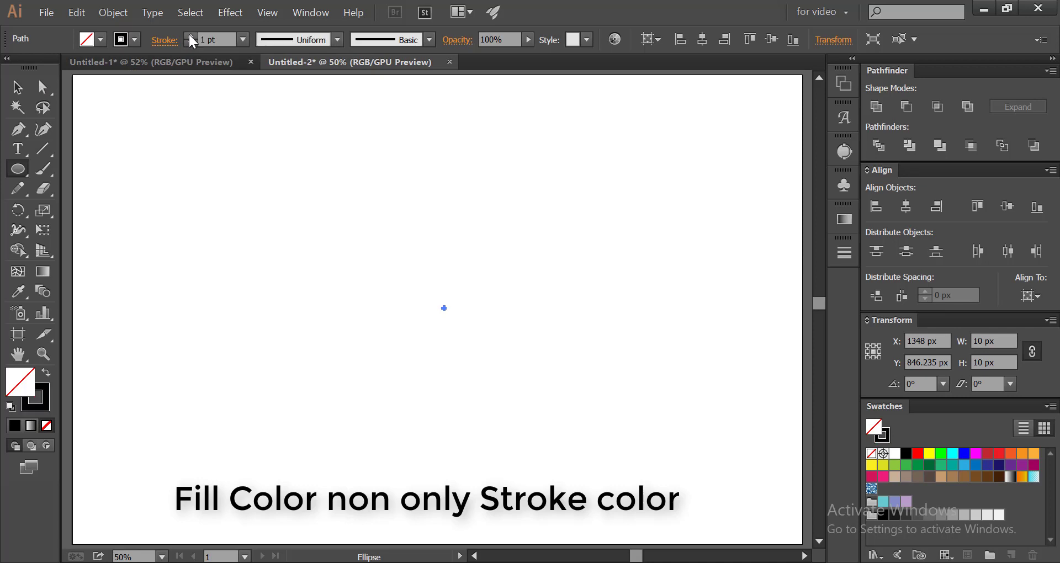
pyautogui.click(189, 35)
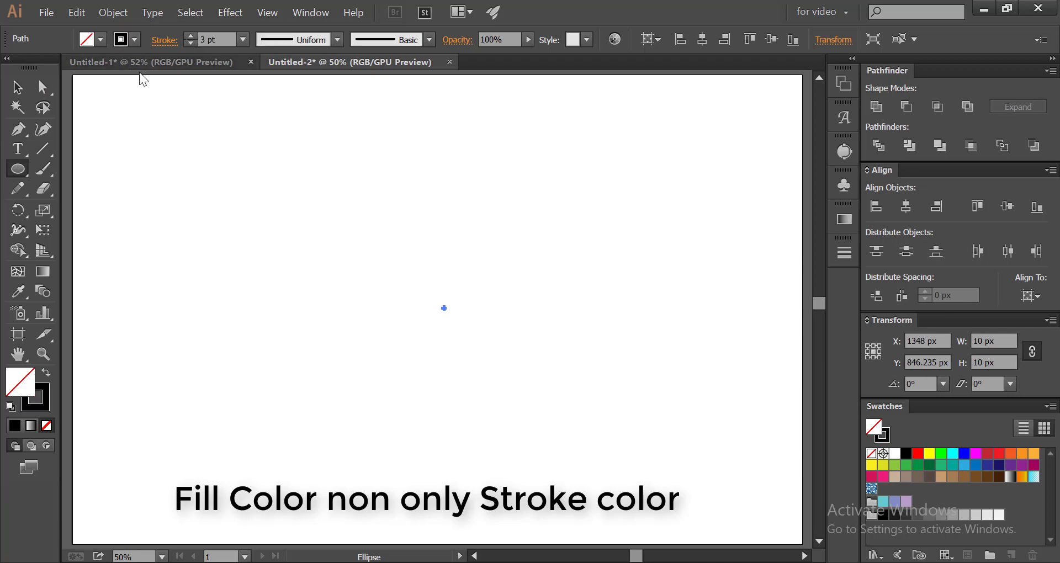
# Step: Copy the small circle and paste the duplicate in front of the original
pyautogui.click(16, 88)
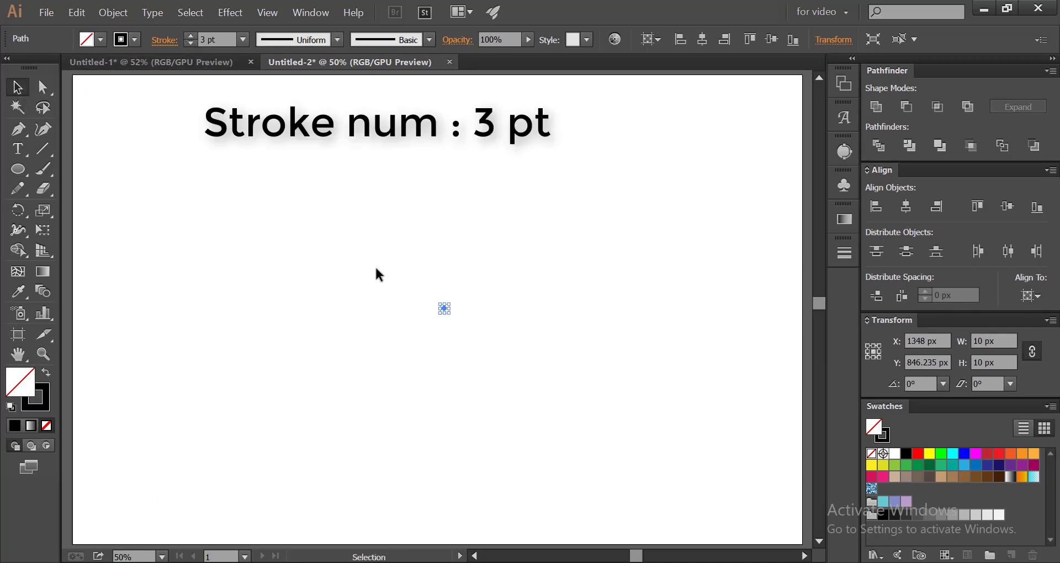
pyautogui.click(422, 291)
pyautogui.click(445, 309)
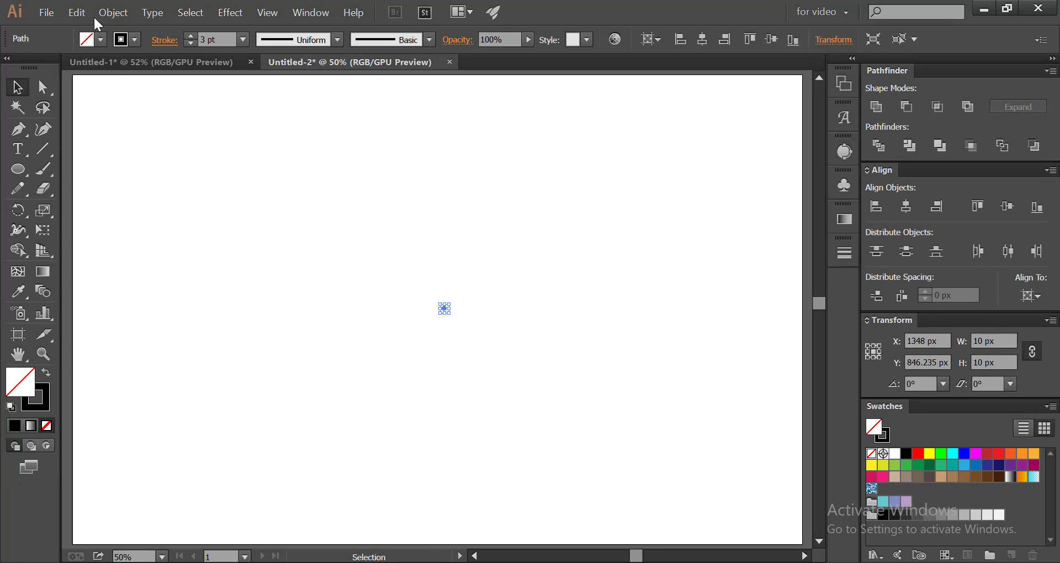
pyautogui.click(77, 13)
pyautogui.click(102, 86)
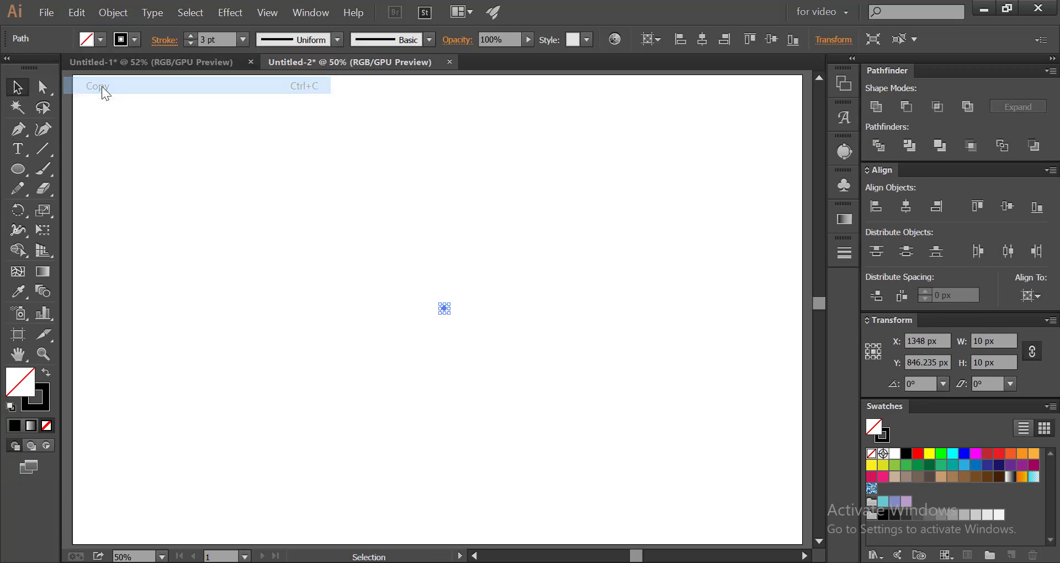
pyautogui.click(76, 12)
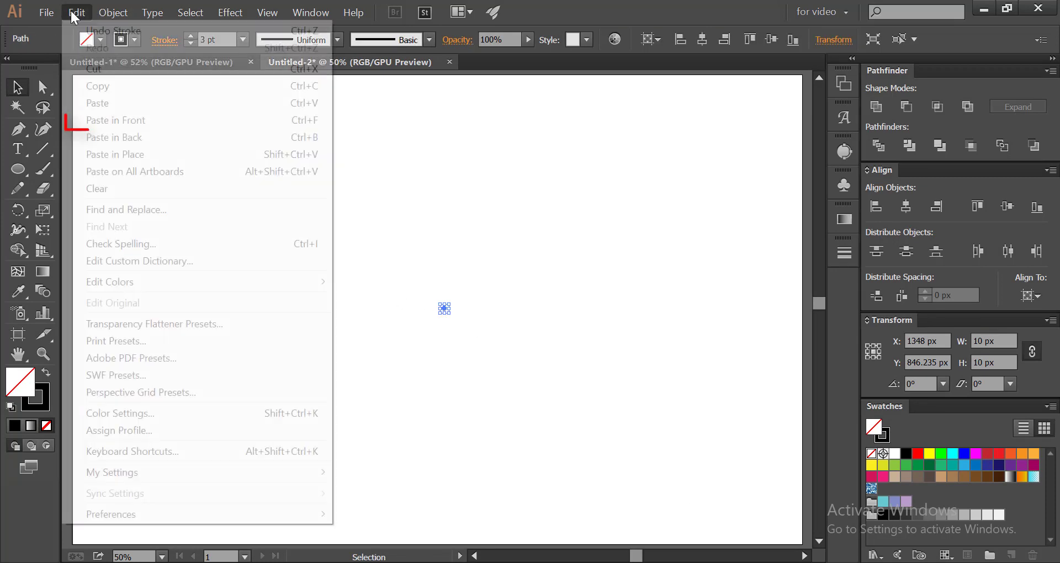
pyautogui.click(114, 122)
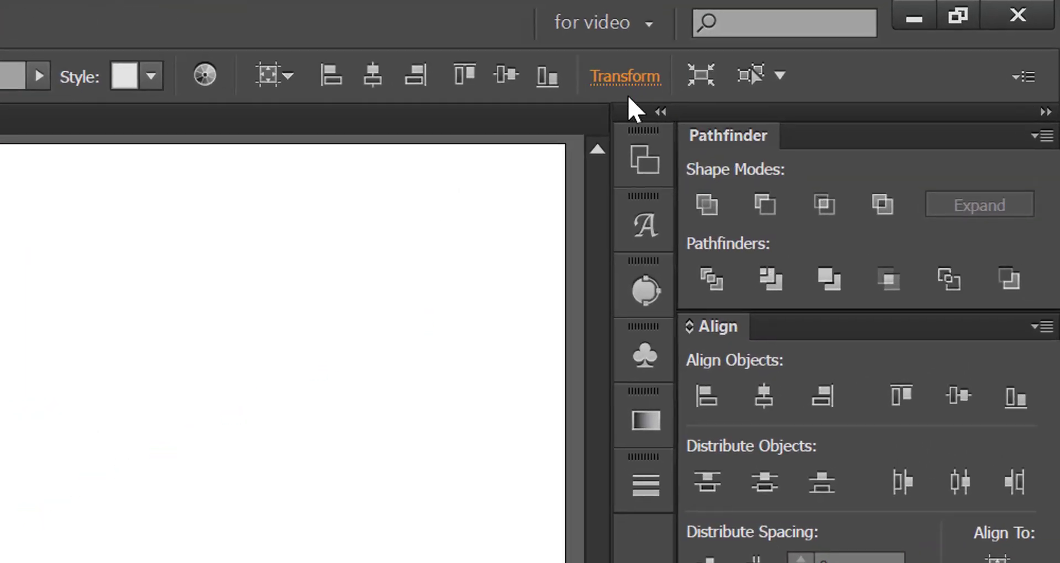
# Step: Resize the duplicate circle to 1500 px wide and 1500 px high around its centre
pyautogui.click(632, 77)
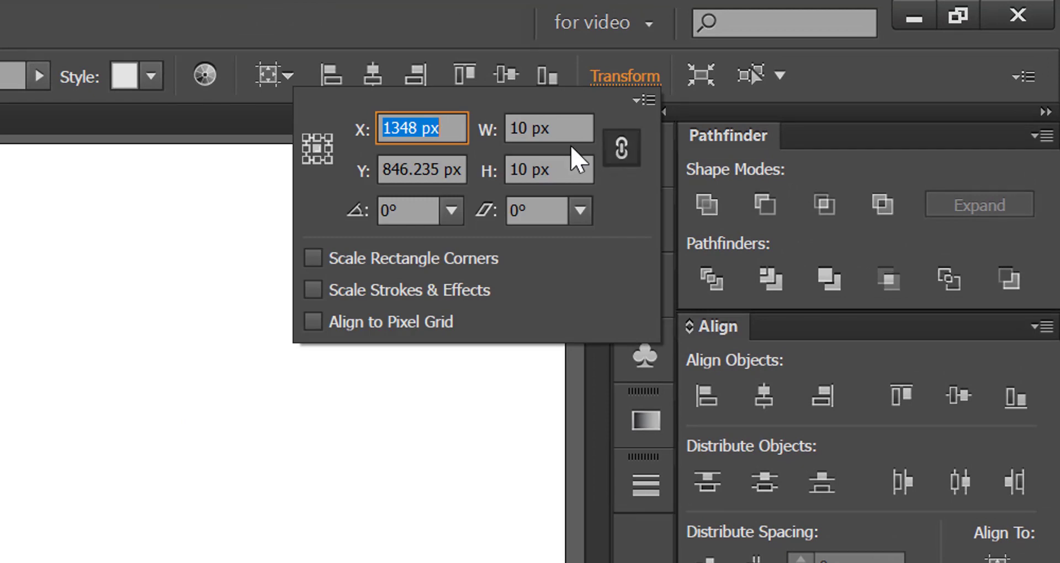
pyautogui.click(518, 128)
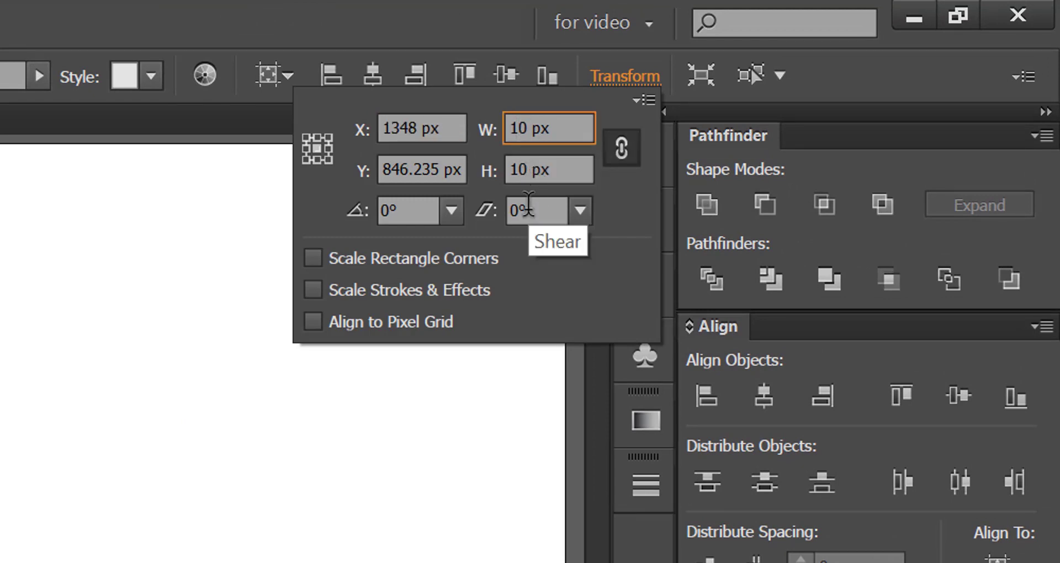
pyautogui.write('50')
pyautogui.press('Tab')
pyautogui.write('1500')
pyautogui.press('Return')
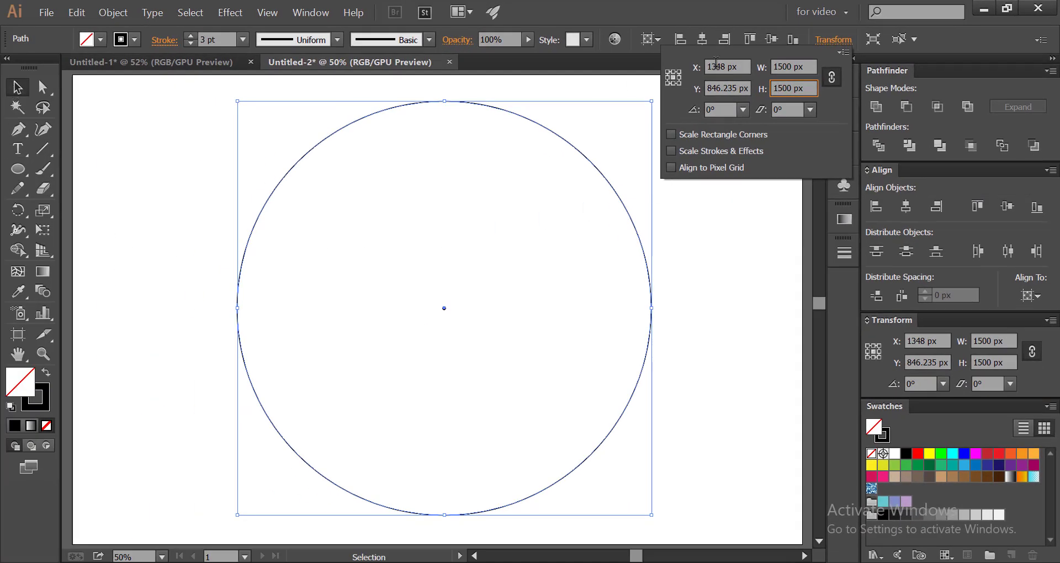
pyautogui.click(821, 46)
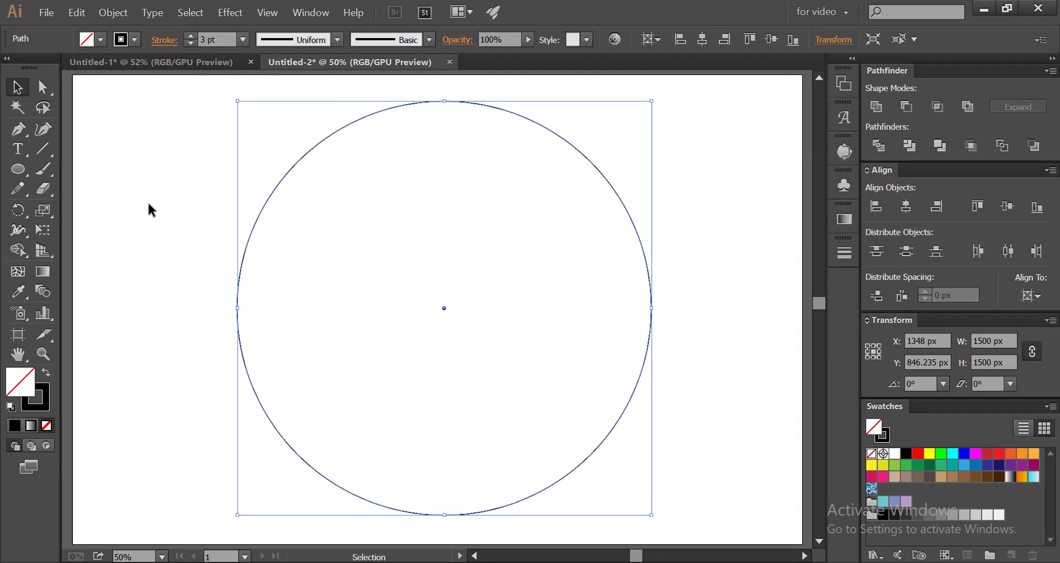
# Step: Select both the small and the large circle and make a blend between them
pyautogui.moveTo(172, 154); pyautogui.dragTo(483, 331)
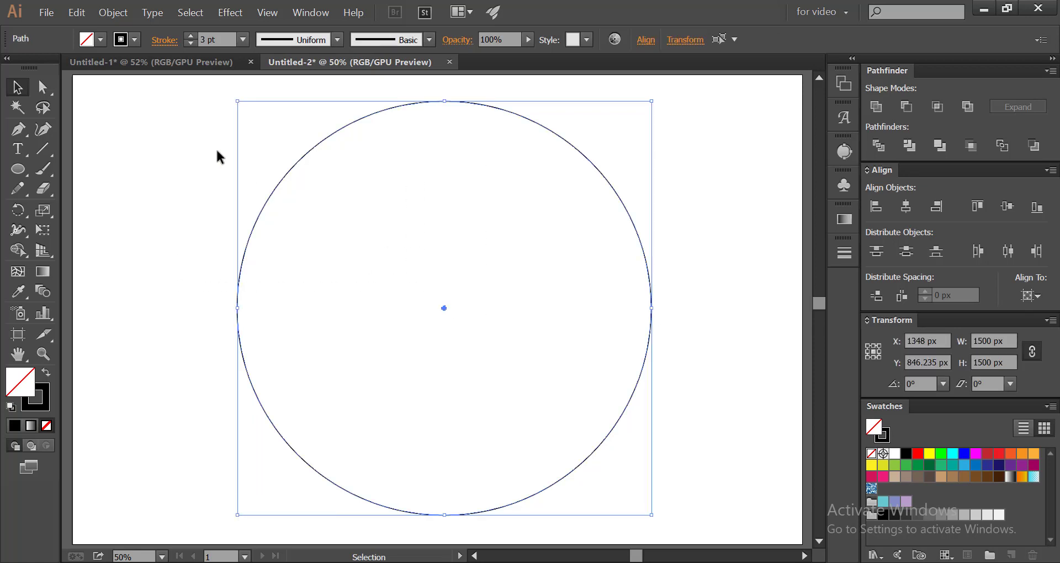
pyautogui.click(109, 11)
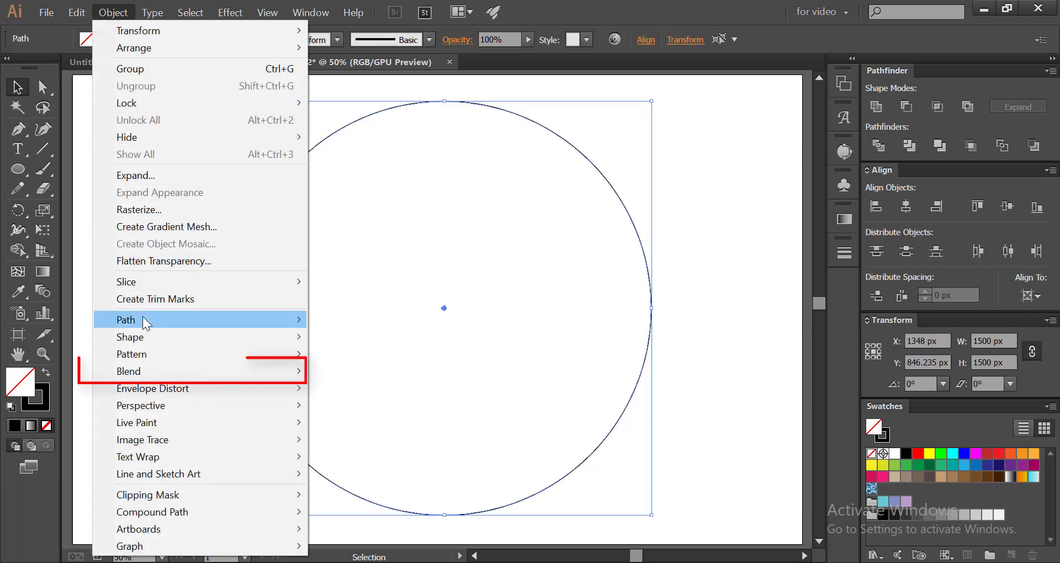
pyautogui.moveTo(139, 368)
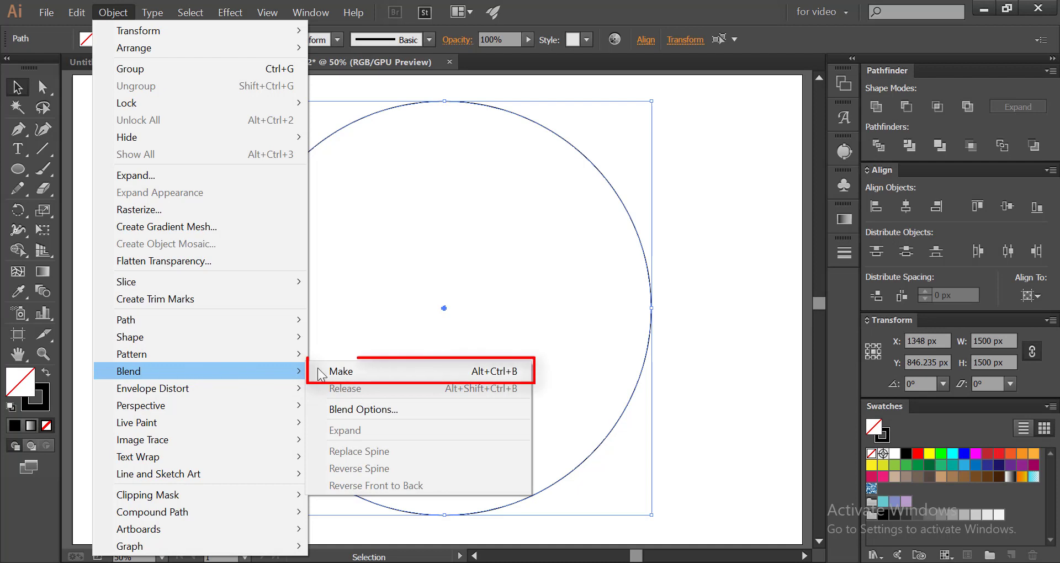
pyautogui.click(348, 370)
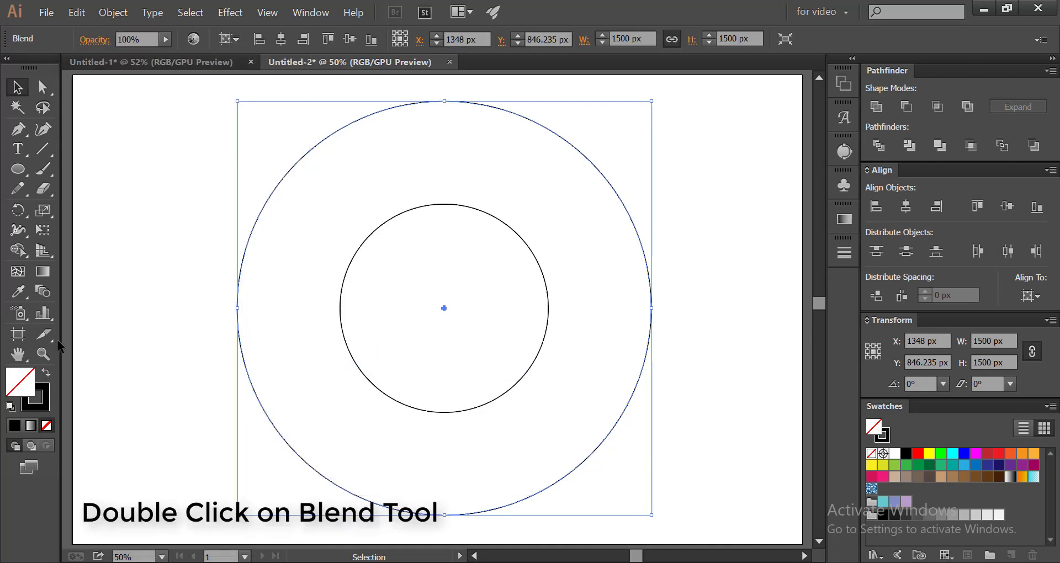
# Step: Set the circle blend's spacing to Specified Steps with the preview switched on
pyautogui.doubleClick(37, 291)
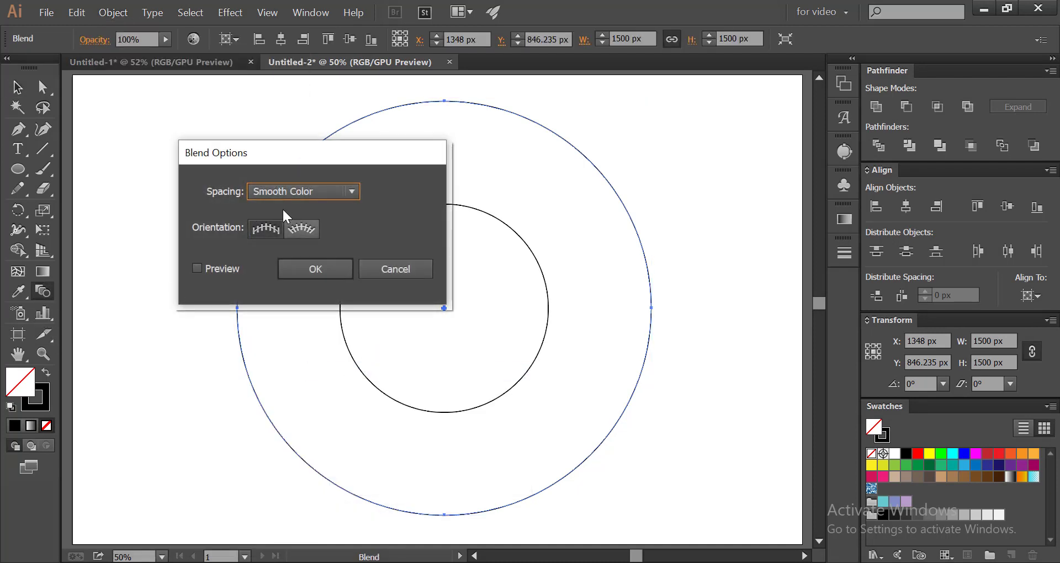
pyautogui.click(285, 190)
pyautogui.moveTo(290, 160); pyautogui.dragTo(201, 117)
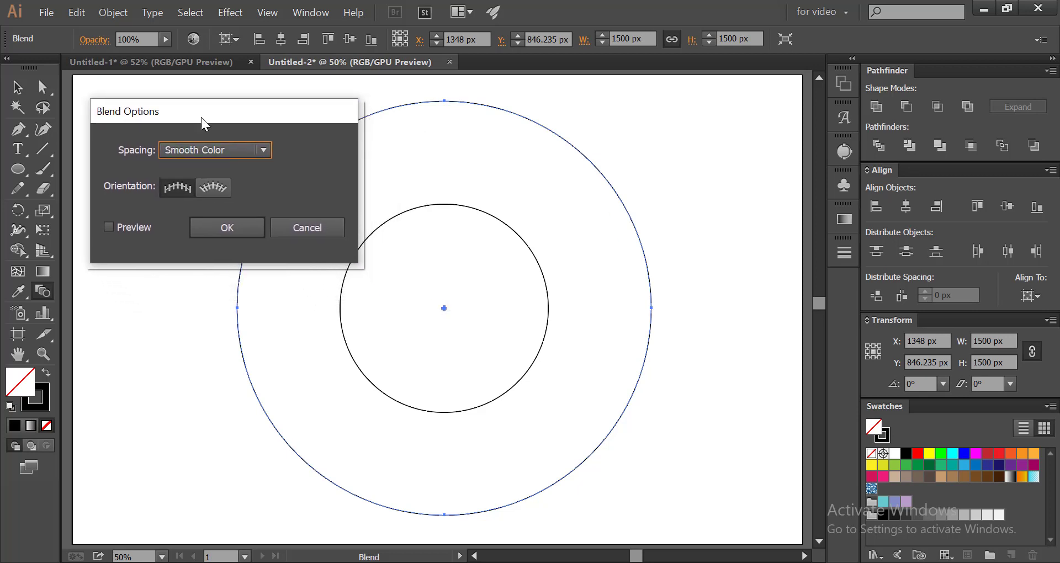
pyautogui.click(192, 148)
pyautogui.click(200, 184)
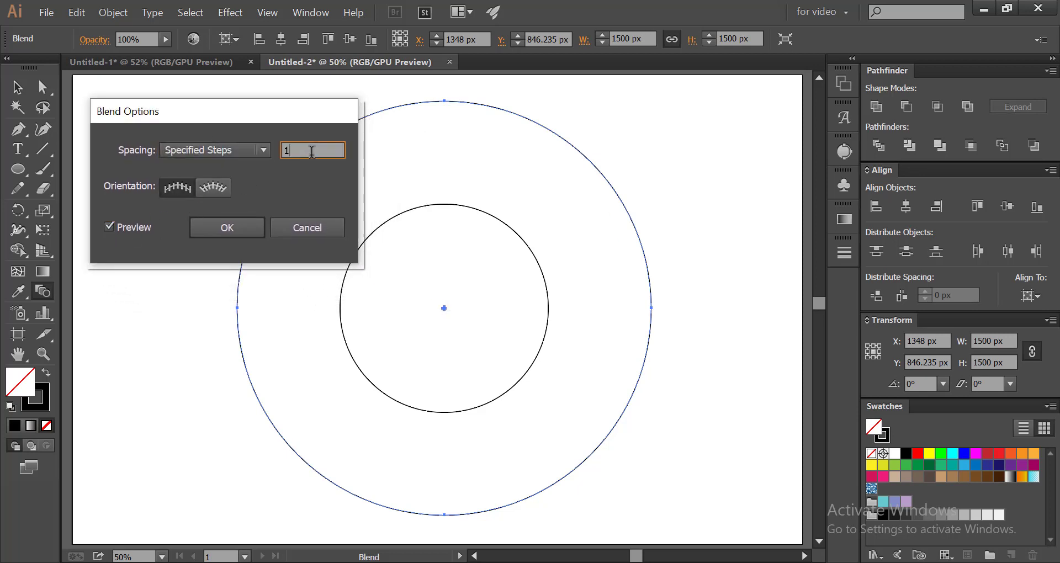
# Step: Set the circle blend to 48 specified steps and apply the blend options
pyautogui.write('9')
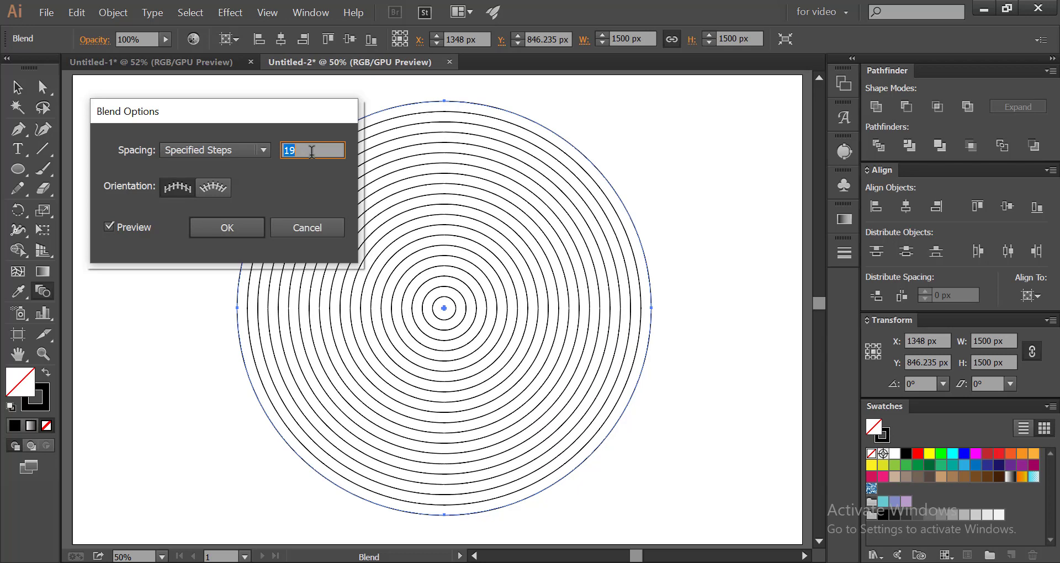
pyautogui.press('Up')
pyautogui.press('Up')
pyautogui.press('Up')
pyautogui.press('Up')
pyautogui.press('Up')
pyautogui.press('Up')
pyautogui.press('Up')
pyautogui.press('Up')
pyautogui.press('Up')
pyautogui.press('Up')
pyautogui.press('Up')
pyautogui.press('Up')
pyautogui.press('Up')
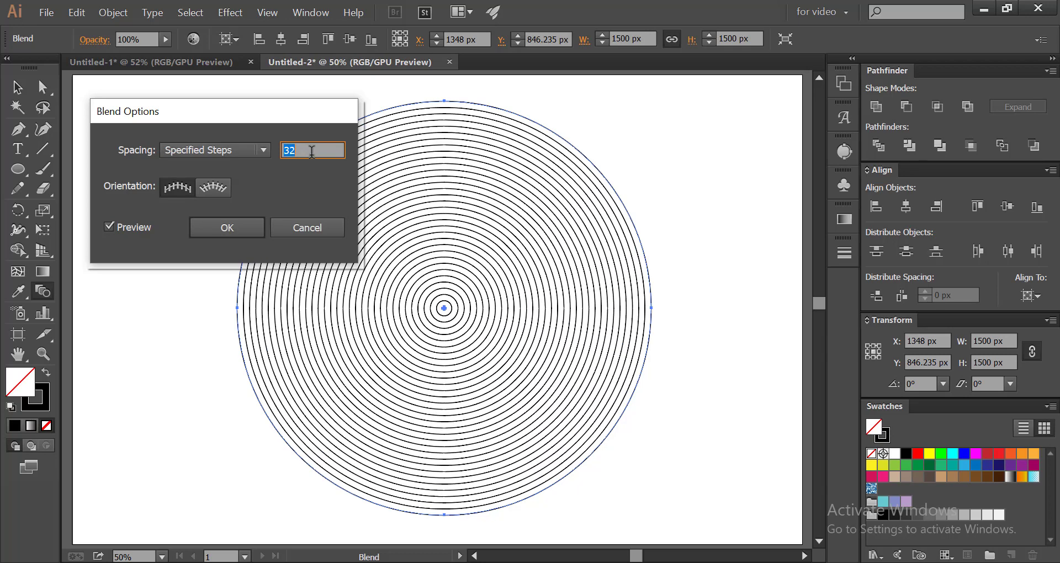
pyautogui.press('Up')
pyautogui.press('Up')
pyautogui.press('Up')
pyautogui.press('Up')
pyautogui.press('Up')
pyautogui.press('Up')
pyautogui.press('Up')
pyautogui.press('Up')
pyautogui.press('Up')
pyautogui.press('Up')
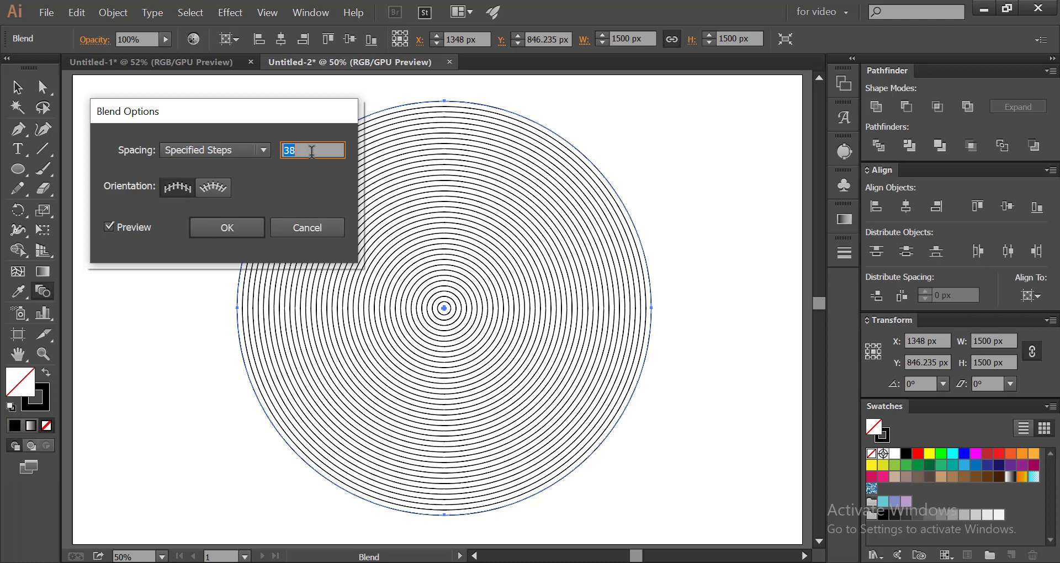
pyautogui.press('Up')
pyautogui.press('Up')
pyautogui.press('Up')
pyautogui.press('Up')
pyautogui.press('Up')
pyautogui.press('Up')
pyautogui.press('Up')
pyautogui.press('Up')
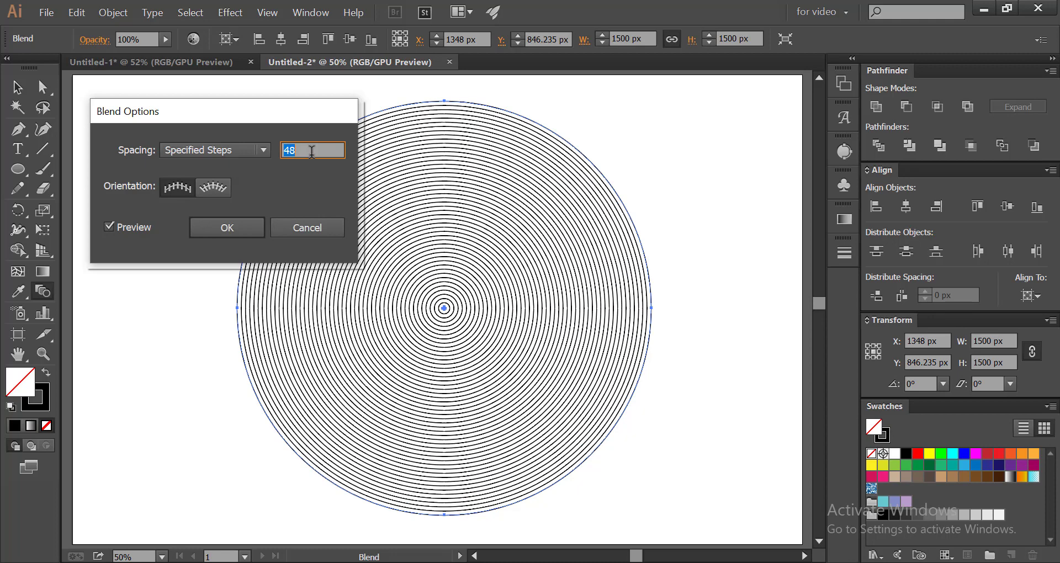
pyautogui.click(239, 224)
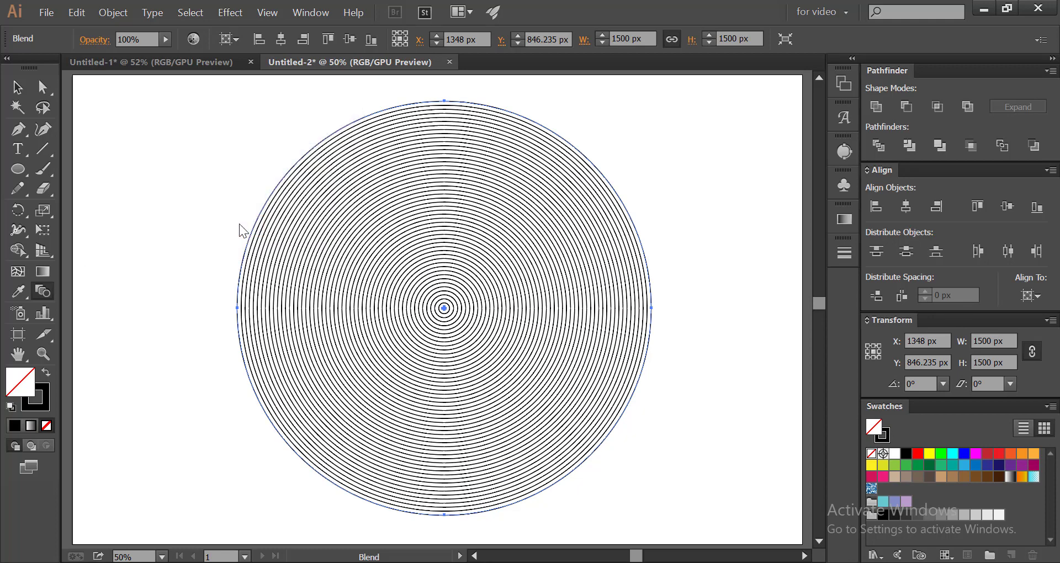
# Step: Select the circle blend and enlarge it proportionally around its centre to 1646 px wide and high
pyautogui.click(17, 89)
pyautogui.moveTo(223, 126); pyautogui.dragTo(616, 481)
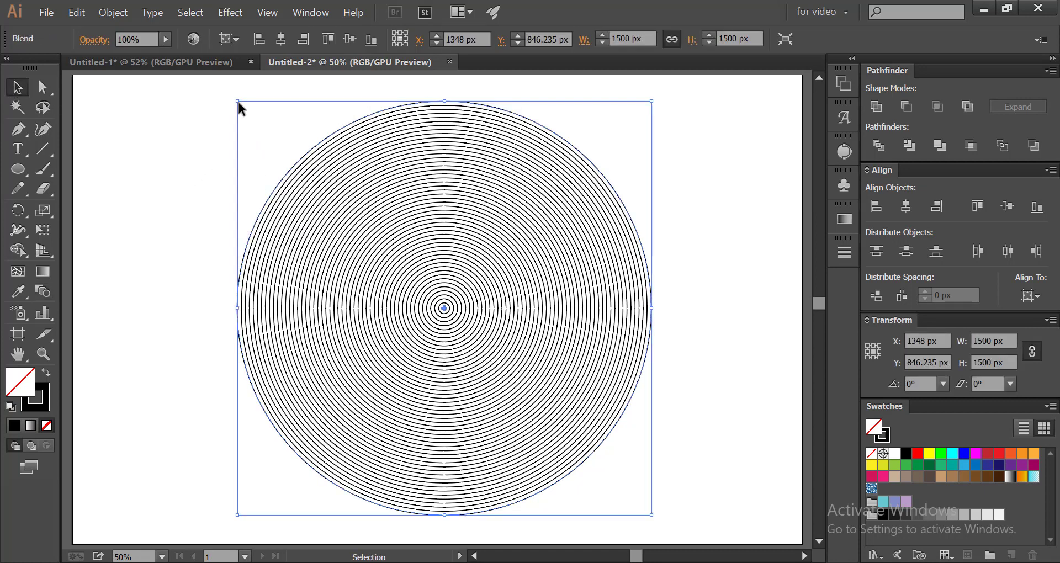
pyautogui.moveTo(237, 104); pyautogui.dragTo(200, 83)
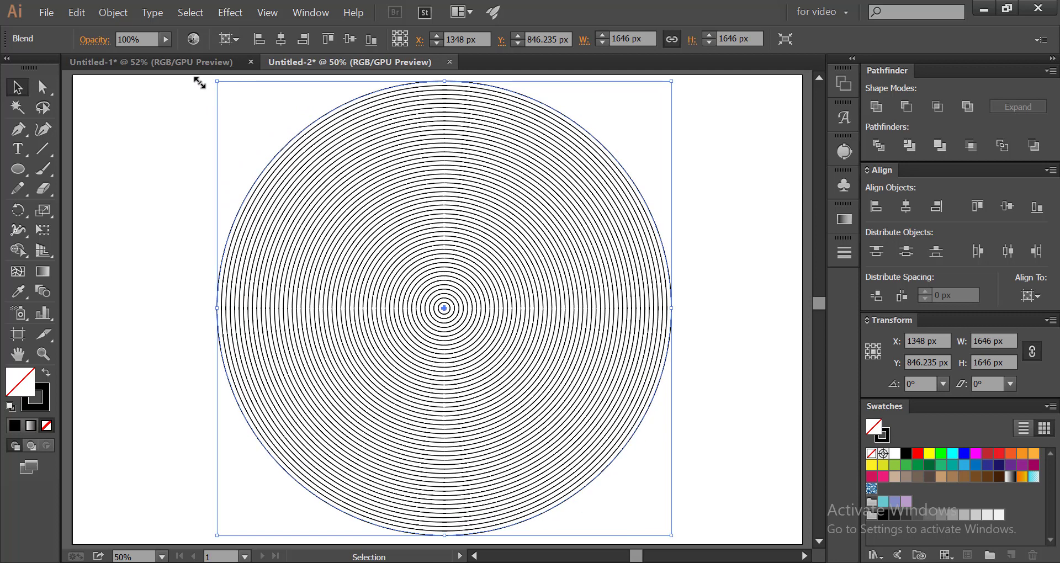
pyautogui.click(151, 151)
# Step: Place the GOOD letters over the lower half of the circles, scaled down proportionally to about 1316 px wide by 307 px high
pyautogui.moveTo(217, 120); pyautogui.dragTo(182, 236)
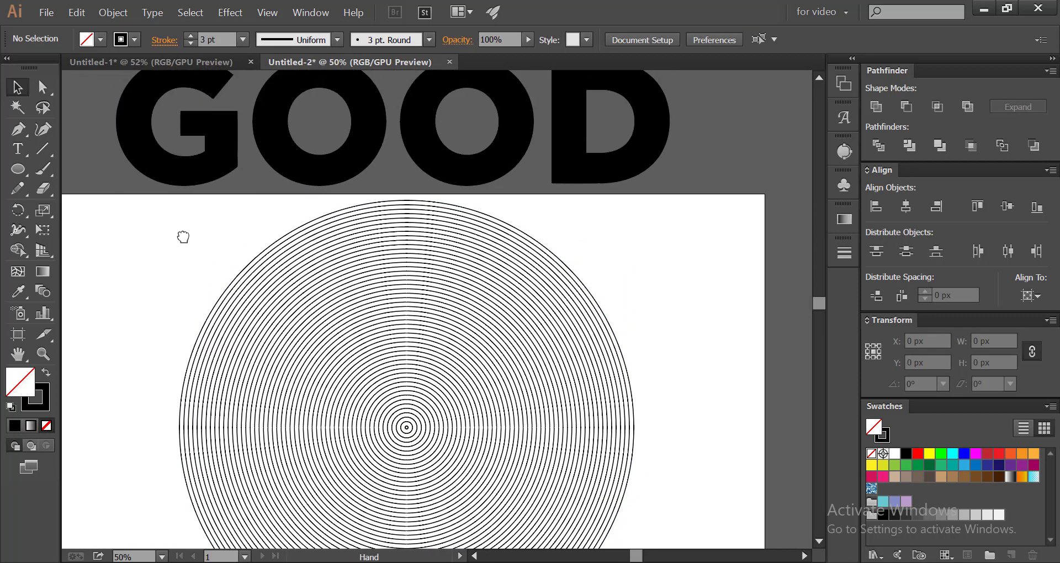
pyautogui.moveTo(307, 192); pyautogui.dragTo(394, 513)
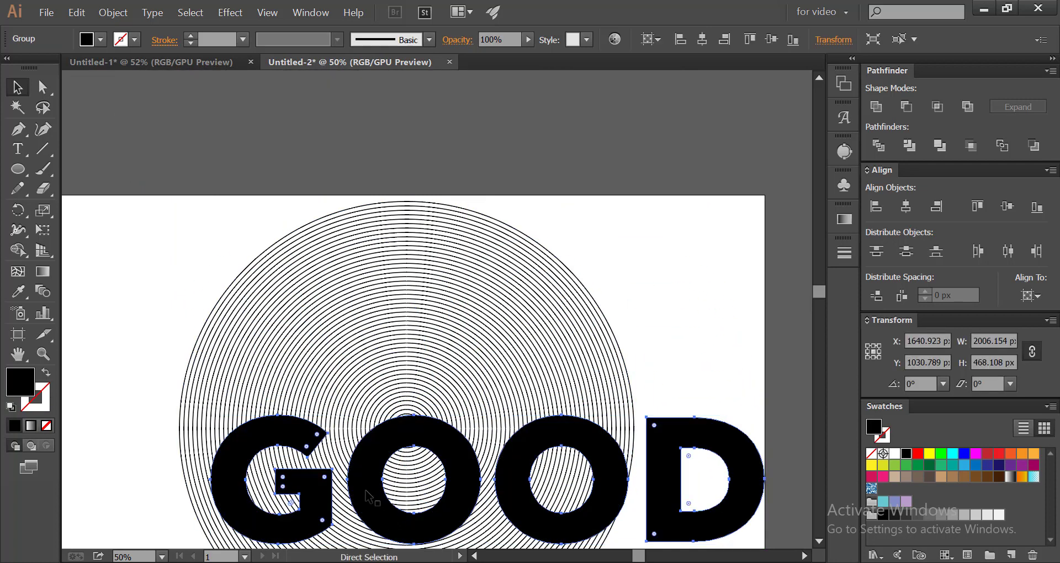
pyautogui.hotkey('ctrl', '0')
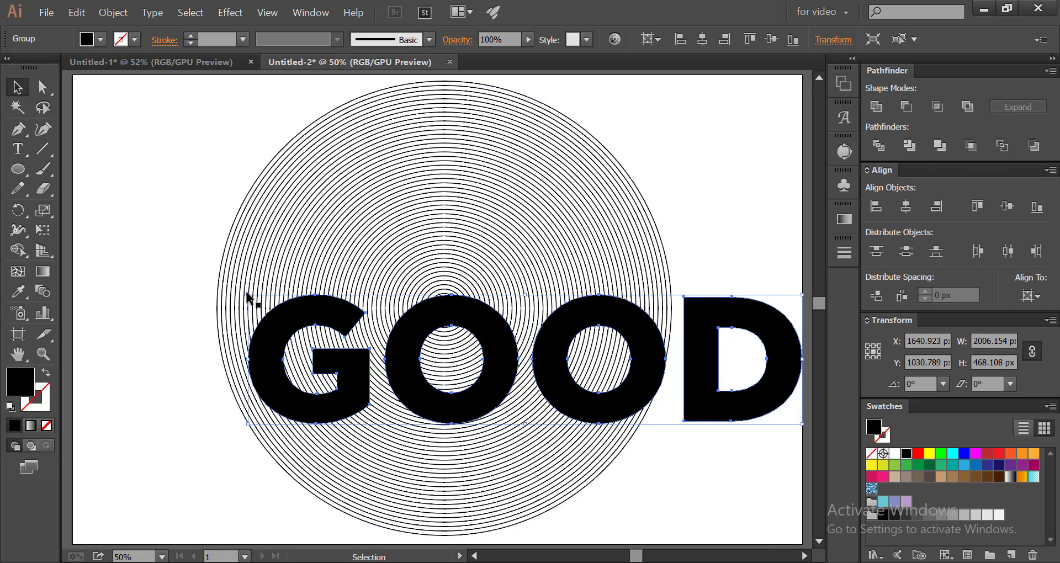
pyautogui.moveTo(246, 297); pyautogui.dragTo(343, 318)
pyautogui.moveTo(699, 346)
pyautogui.mouseDown()
pyautogui.moveTo(611, 355)
pyautogui.moveTo(587, 372)
pyautogui.mouseUp()
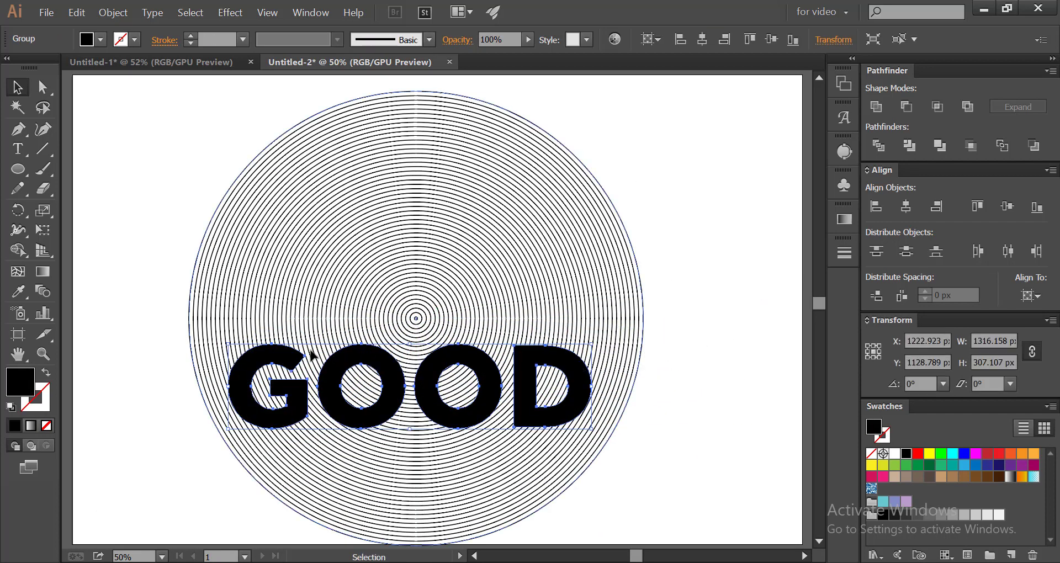
pyautogui.click(164, 243)
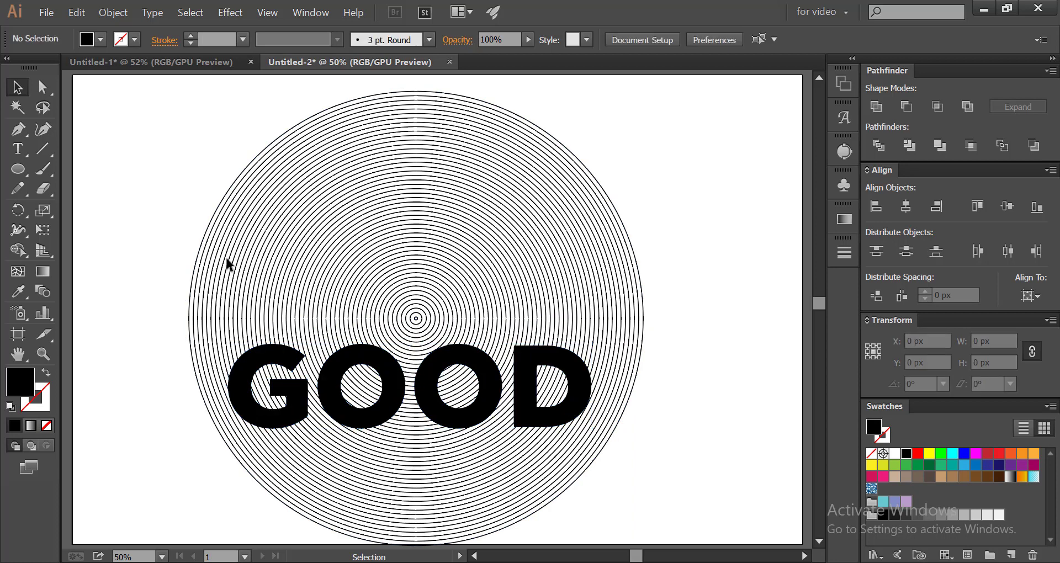
pyautogui.click(285, 356)
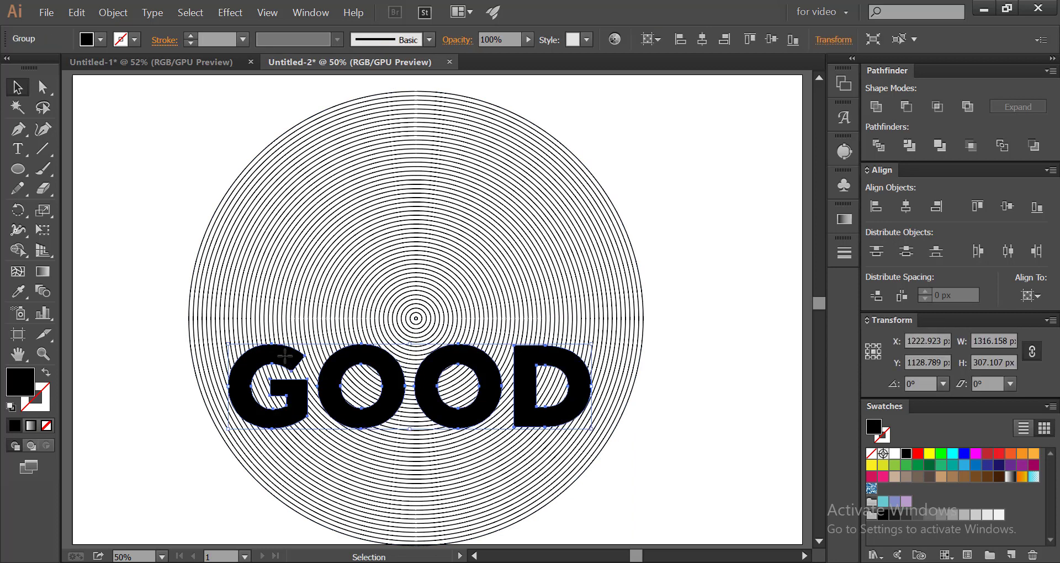
pyautogui.click(294, 298)
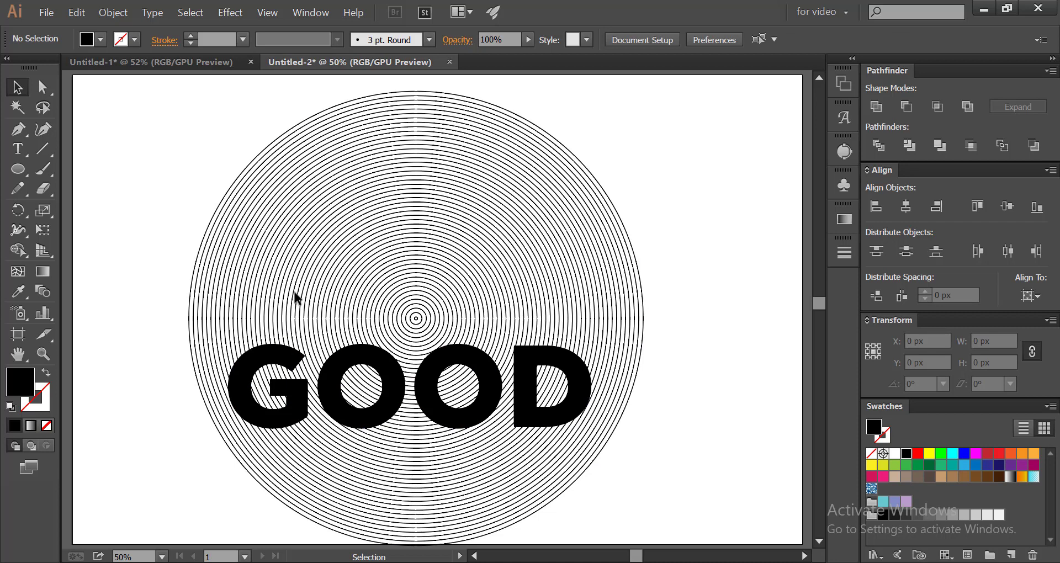
# Step: Expand the circle blend with Object, Fill and Stroke included
pyautogui.moveTo(102, 131); pyautogui.dragTo(244, 168)
pyautogui.click(123, 15)
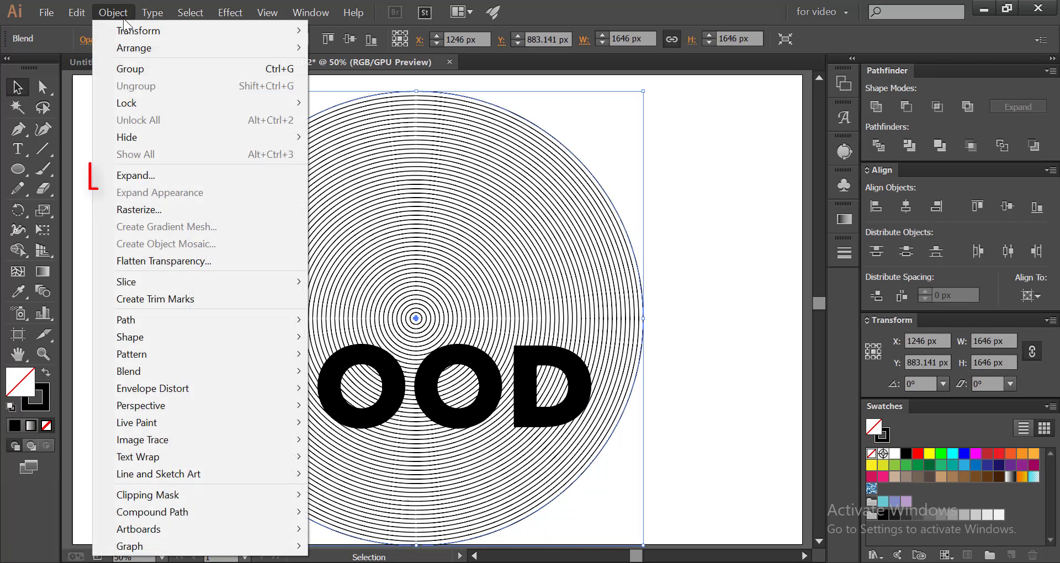
pyautogui.click(137, 175)
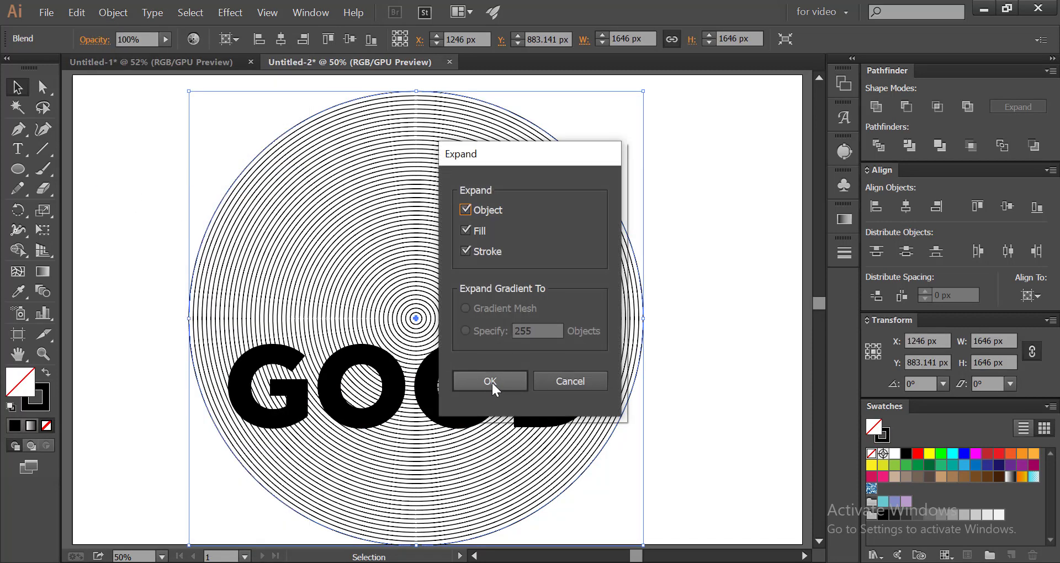
pyautogui.click(491, 382)
pyautogui.click(157, 301)
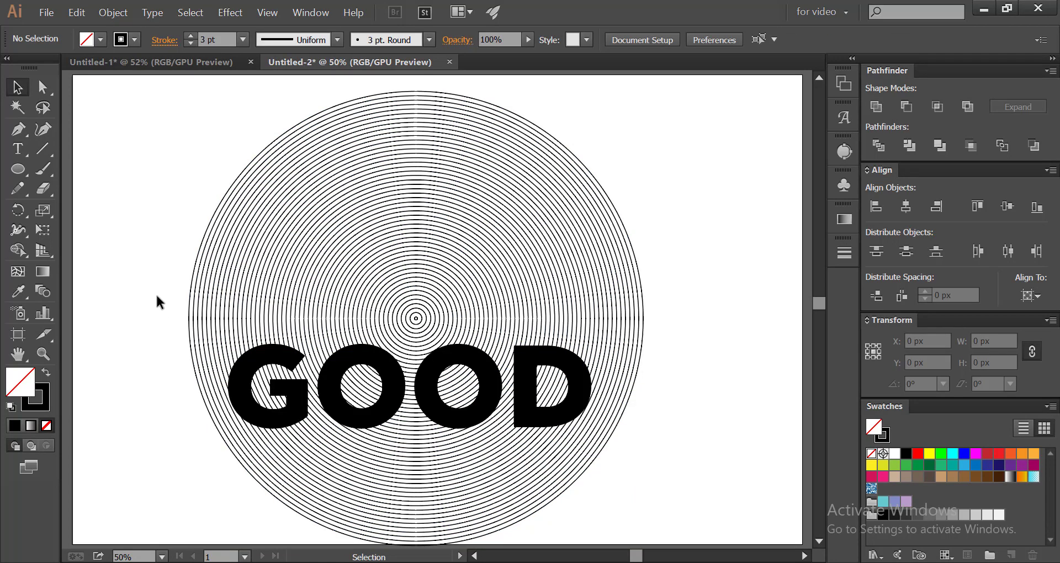
# Step: Send the expanded circle group to the back, behind the GOOD letters
pyautogui.rightClick(214, 323)
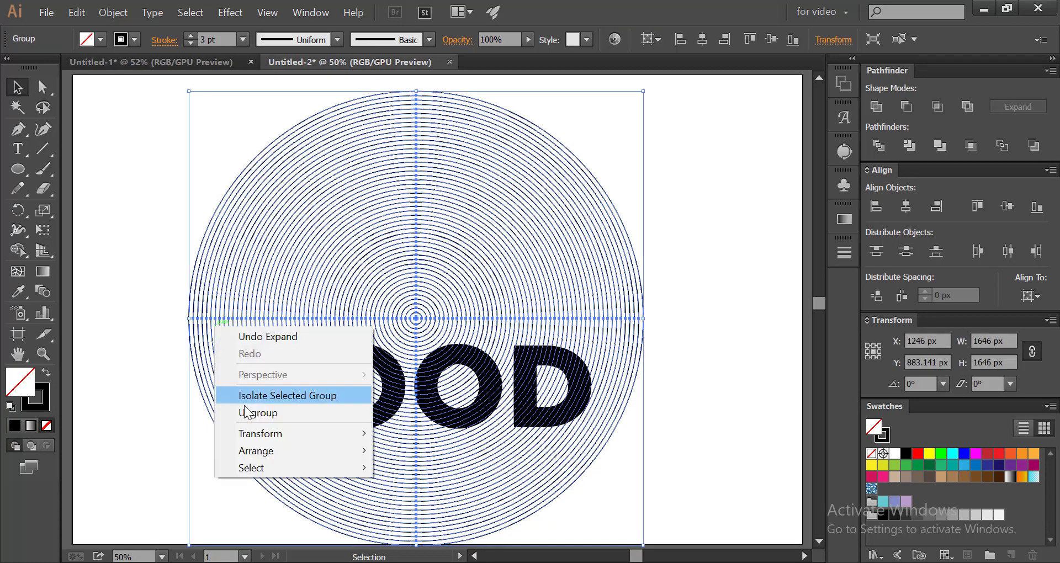
pyautogui.moveTo(253, 452)
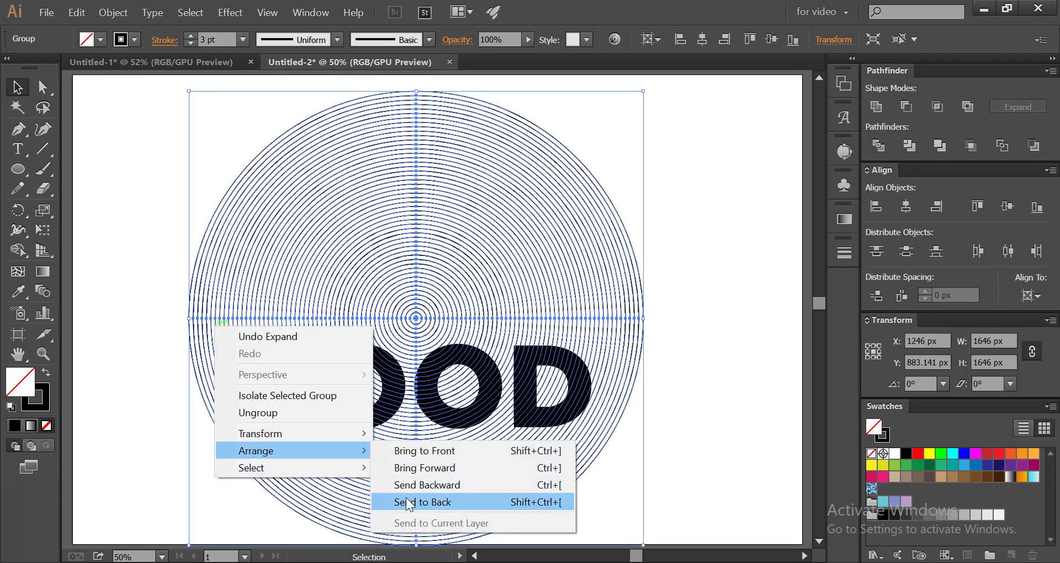
pyautogui.click(409, 502)
pyautogui.click(163, 343)
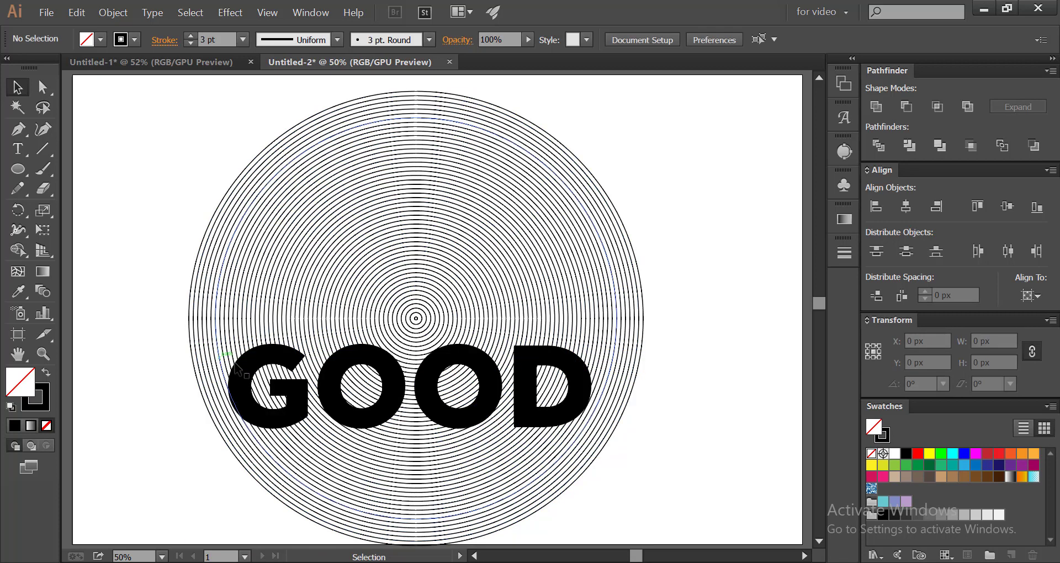
# Step: Select the GOOD letters together with the circles and apply the Pathfinder Outline operation
pyautogui.click(240, 366)
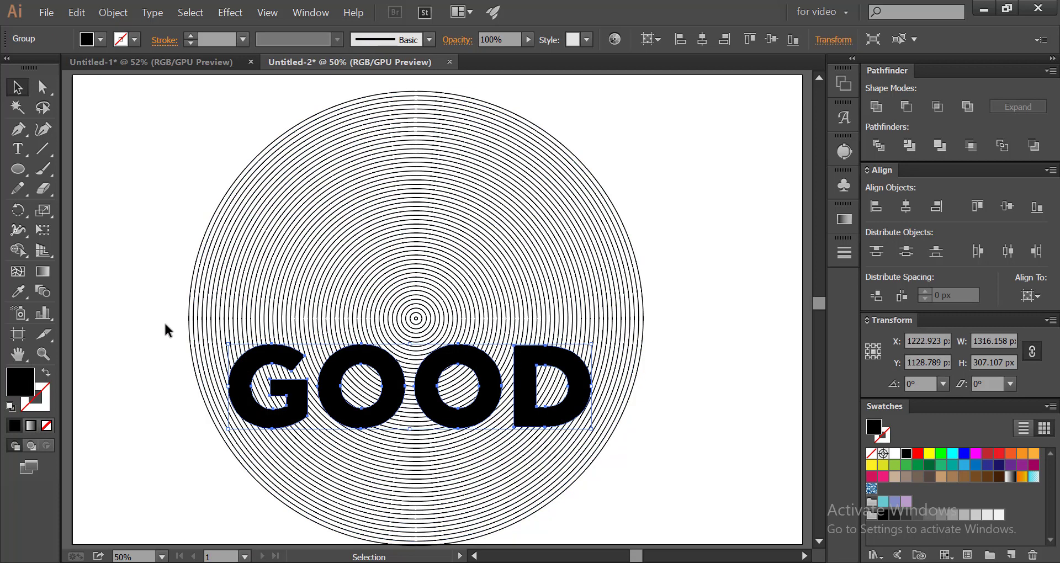
pyautogui.moveTo(156, 291); pyautogui.dragTo(634, 442)
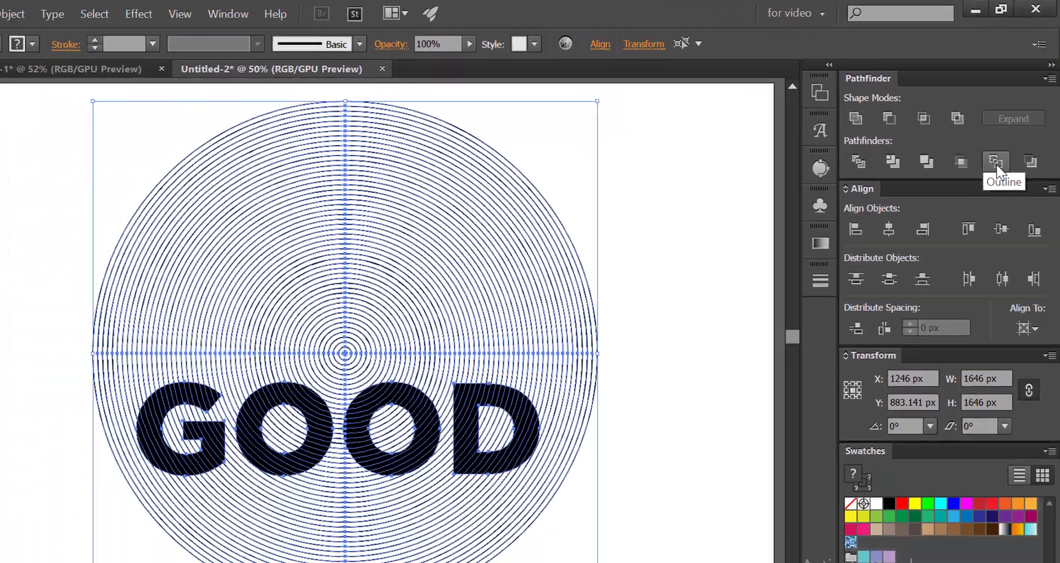
pyautogui.click(974, 204)
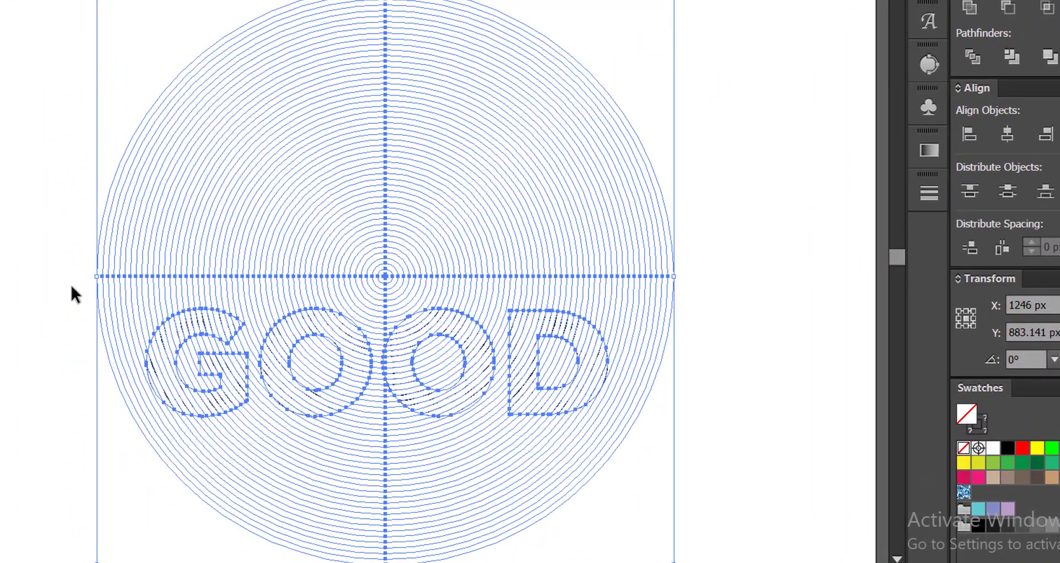
pyautogui.click(69, 282)
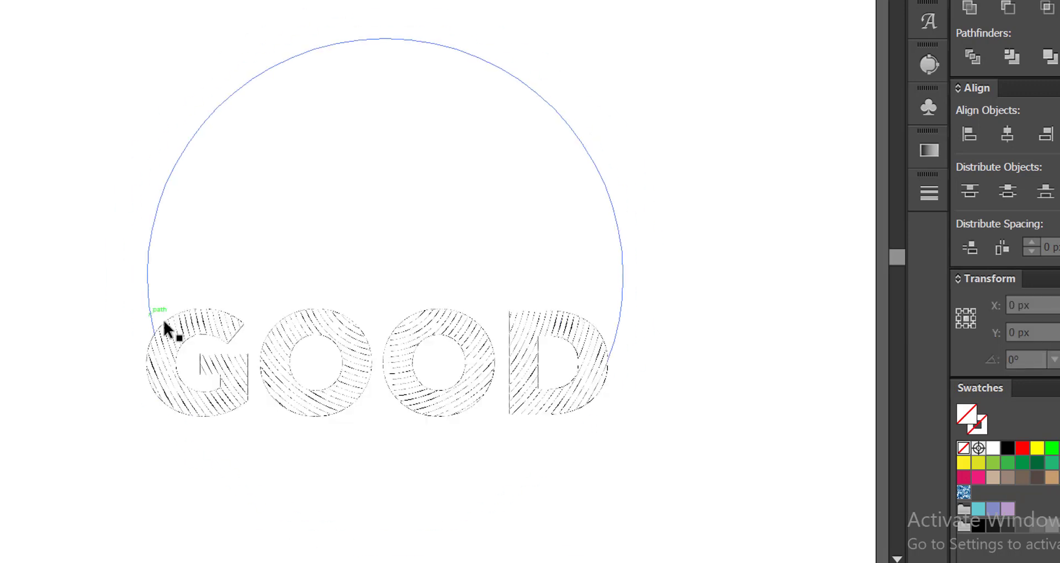
# Step: Ungroup the outlined letters and circles into separate paths
pyautogui.click(213, 321)
pyautogui.rightClick(214, 323)
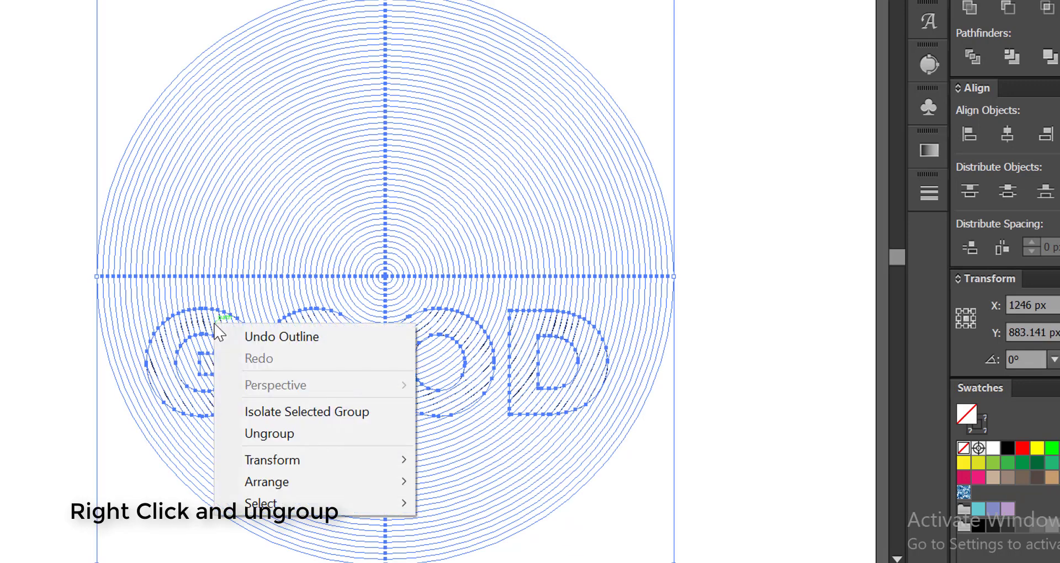
pyautogui.click(254, 433)
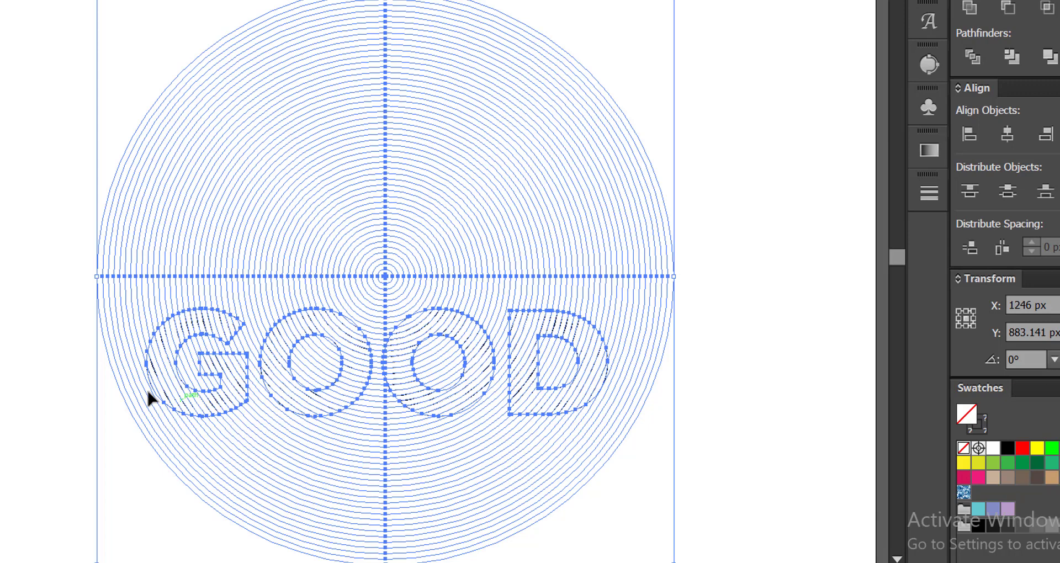
pyautogui.click(81, 354)
# Step: Select a line segment inside the letter G, select all similar objects and cut them from the artboard
pyautogui.click(190, 325)
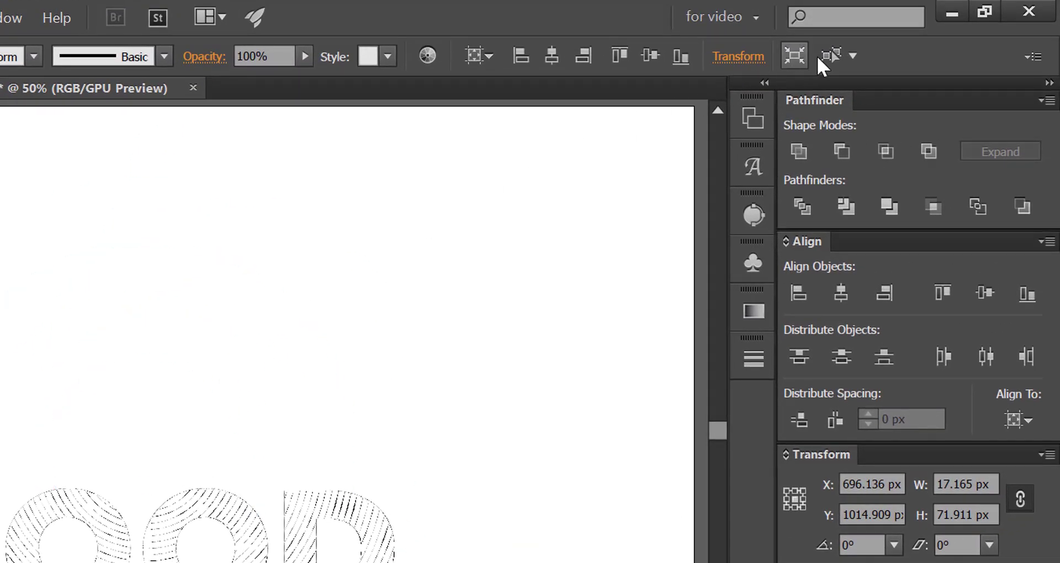
pyautogui.click(835, 55)
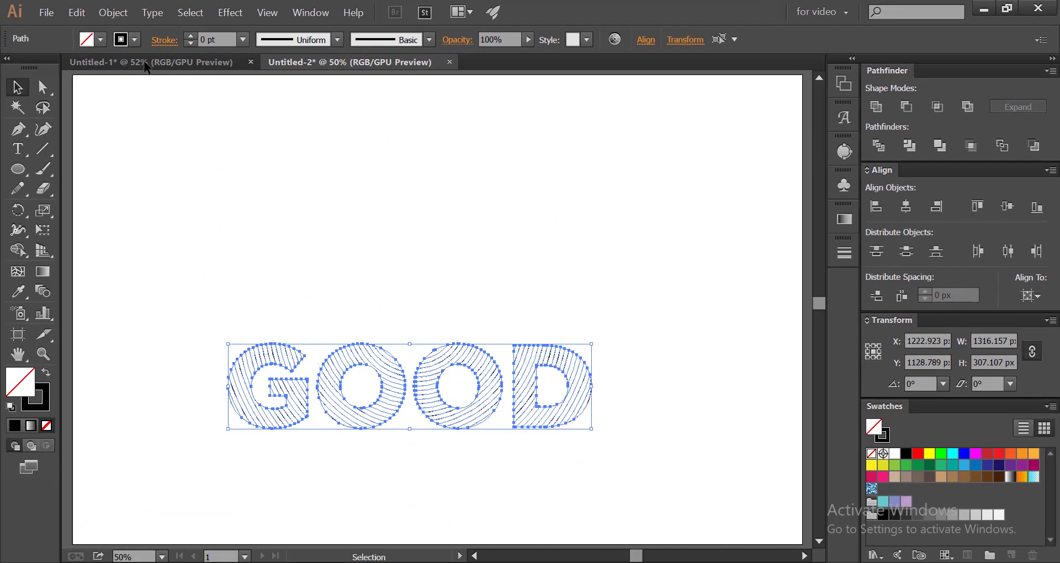
pyautogui.click(87, 15)
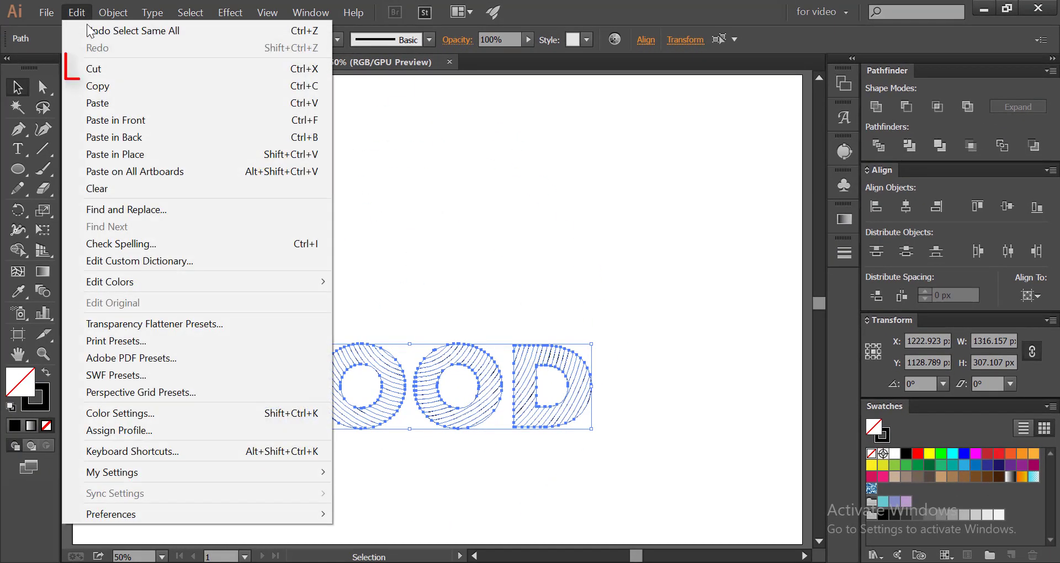
pyautogui.click(94, 67)
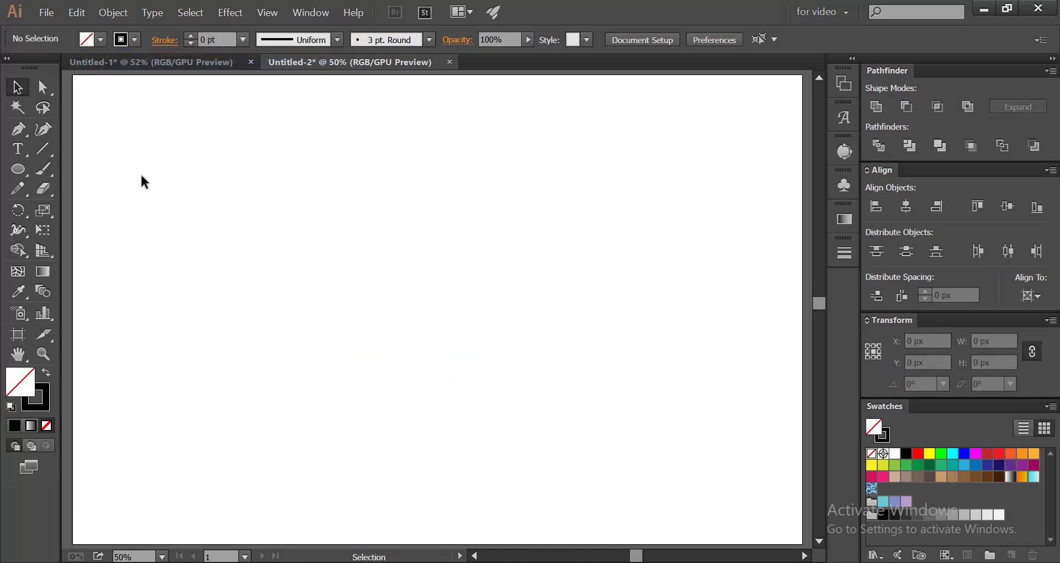
# Step: Switch to Outline view, select all the remaining circle lines and delete them
pyautogui.hotkey('ctrl', 'y')
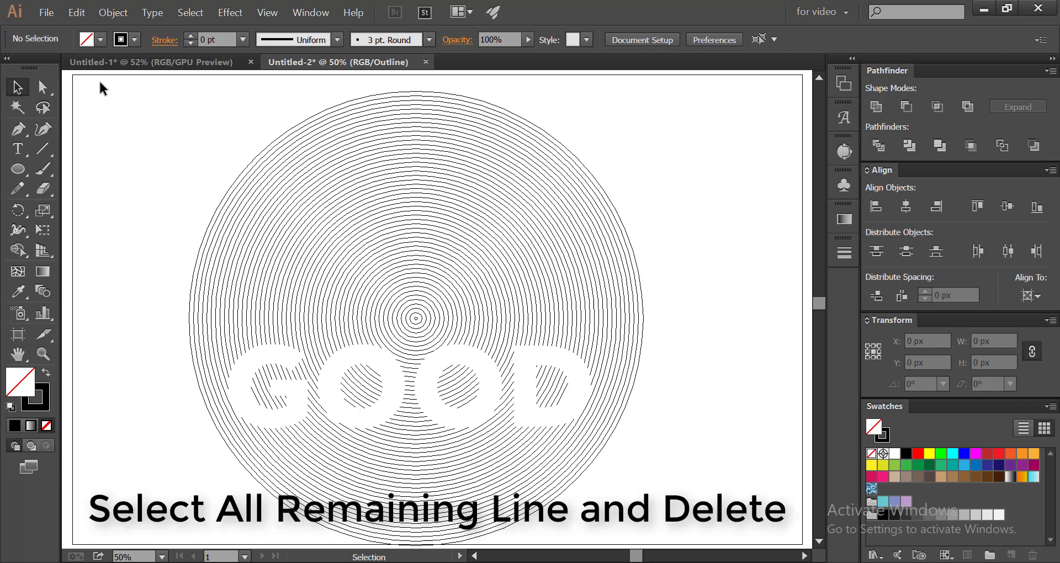
pyautogui.moveTo(100, 84); pyautogui.dragTo(673, 542)
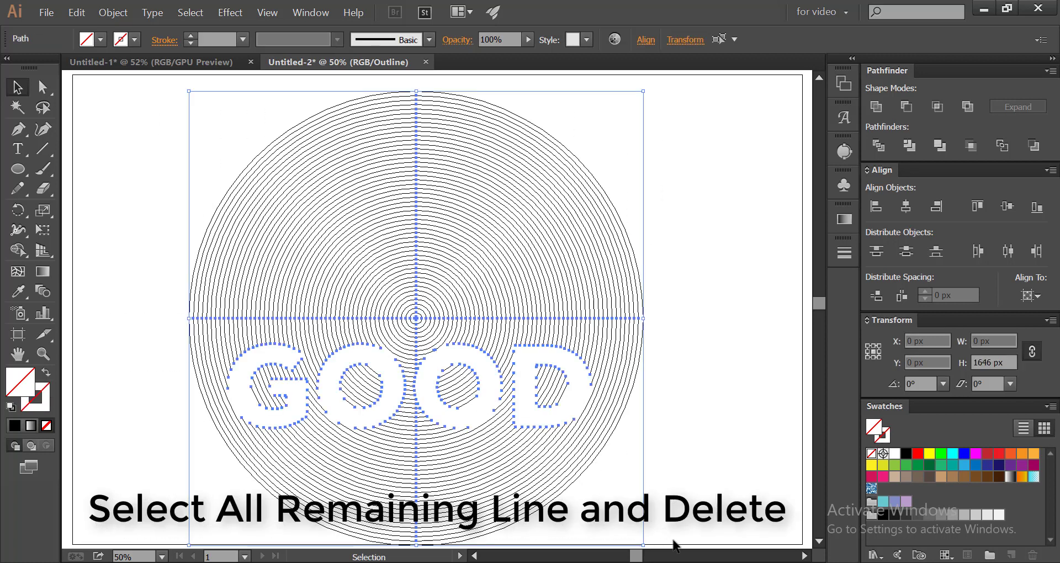
# Step: Paste the cut GOOD line artwork back onto the artboard and activate the Selection tool
pyautogui.click(77, 13)
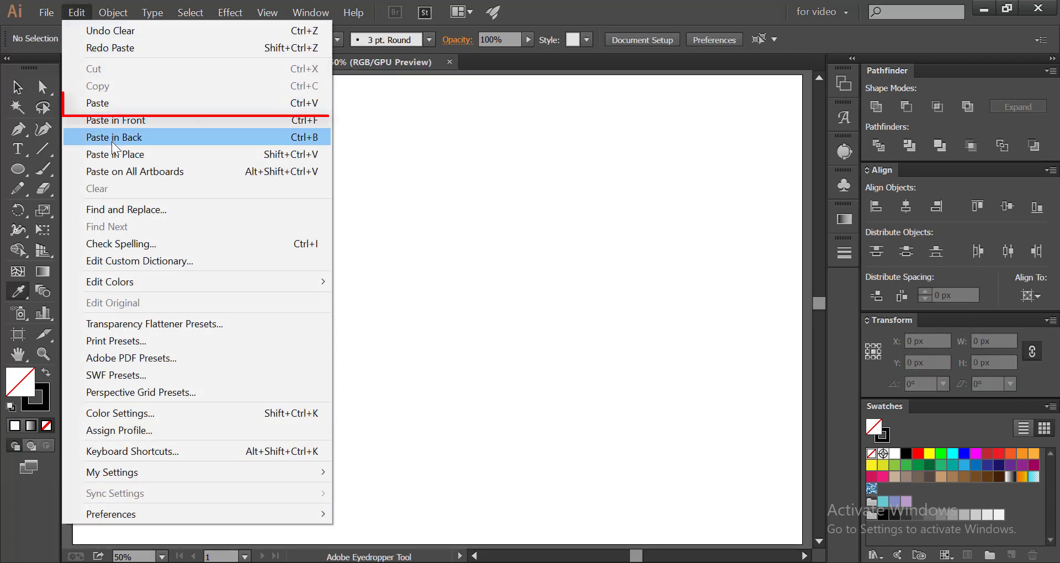
pyautogui.click(99, 104)
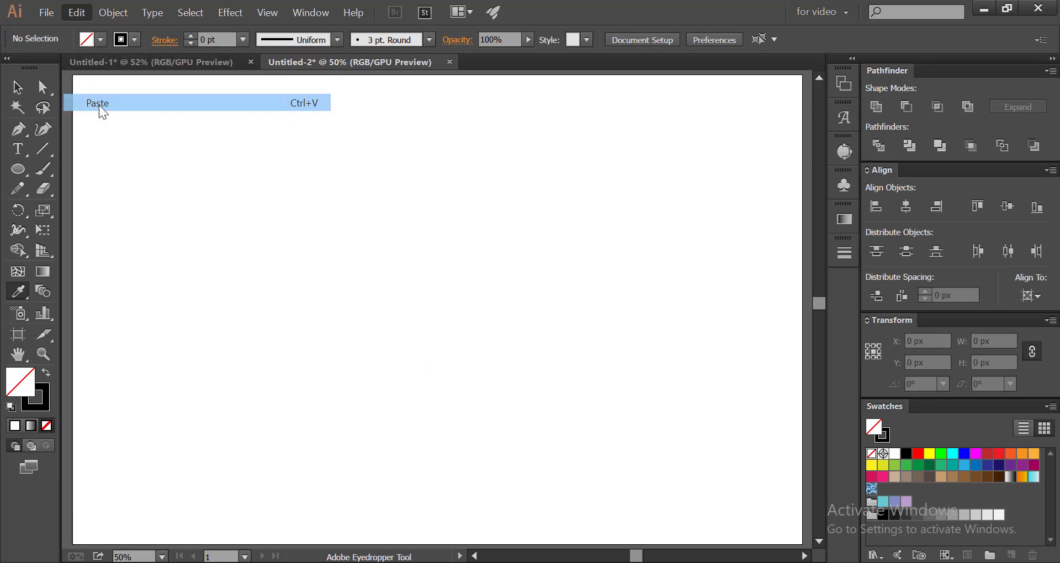
pyautogui.click(17, 89)
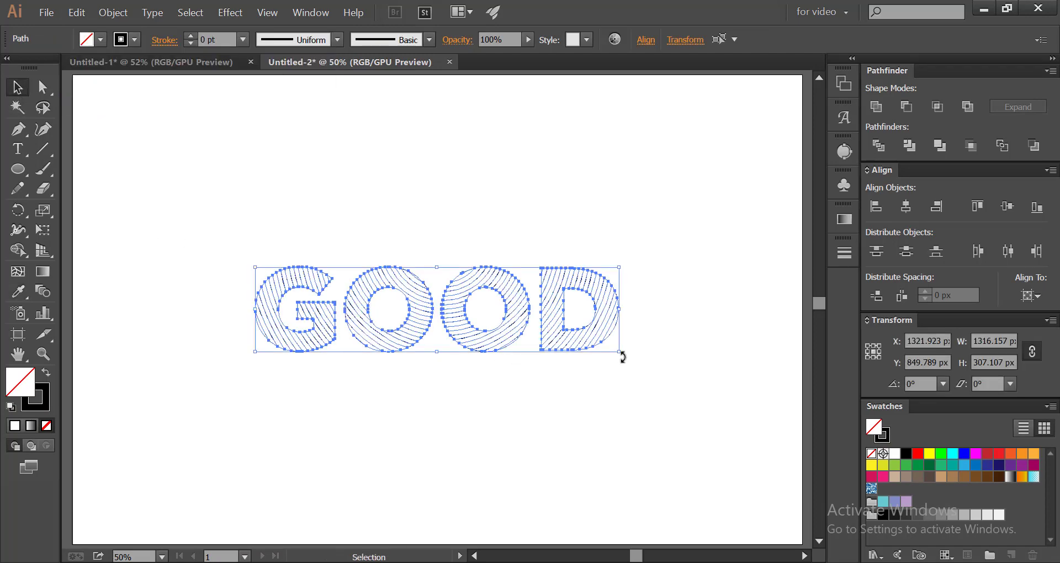
# Step: Scale the GOOD line artwork up from its centre to about 2280 by 532 px and deselect it
pyautogui.moveTo(619, 352); pyautogui.dragTo(718, 464)
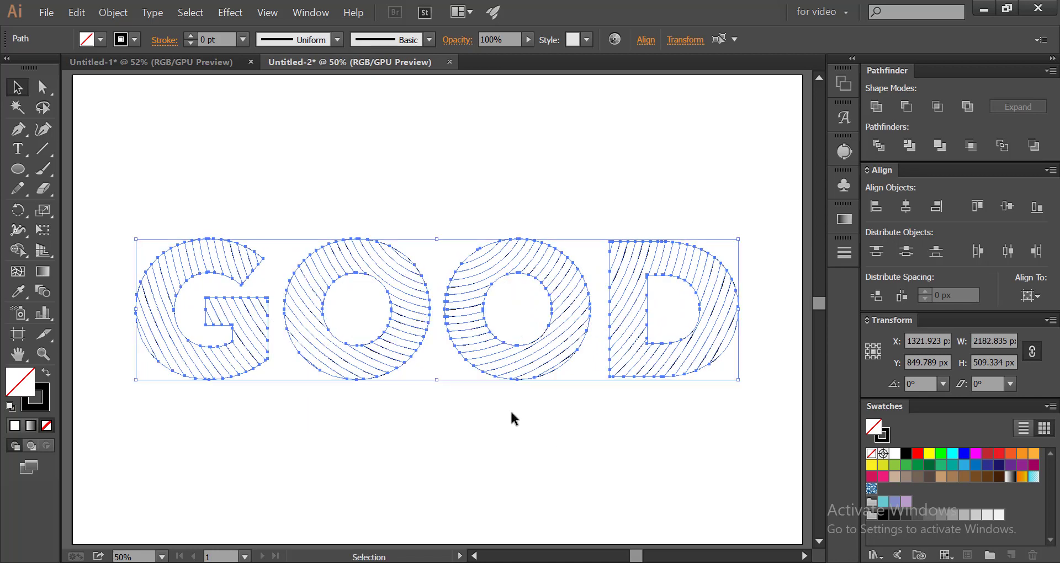
pyautogui.scroll(1, 445, 376)
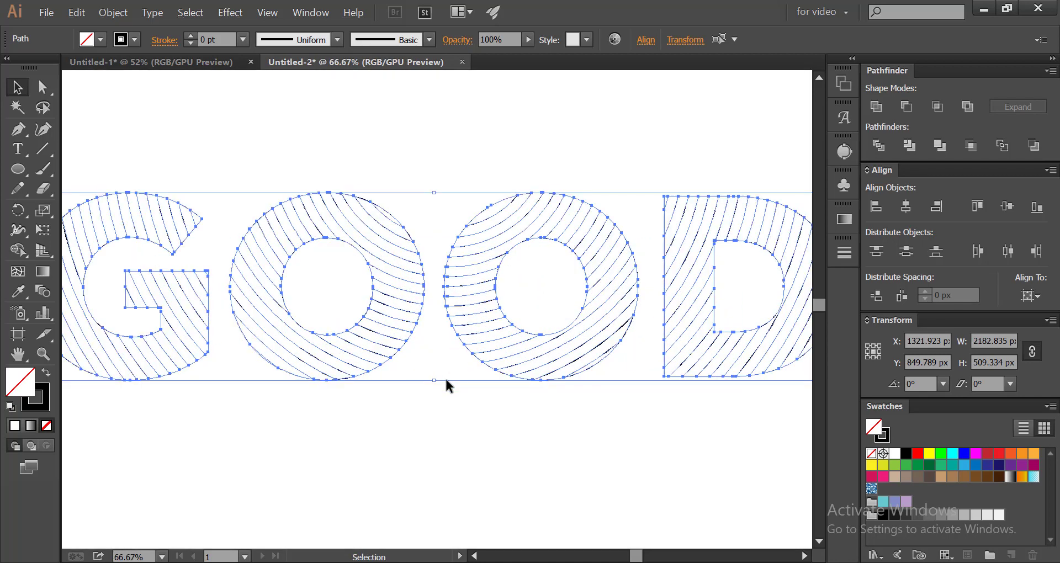
pyautogui.scroll(-1, 456, 383)
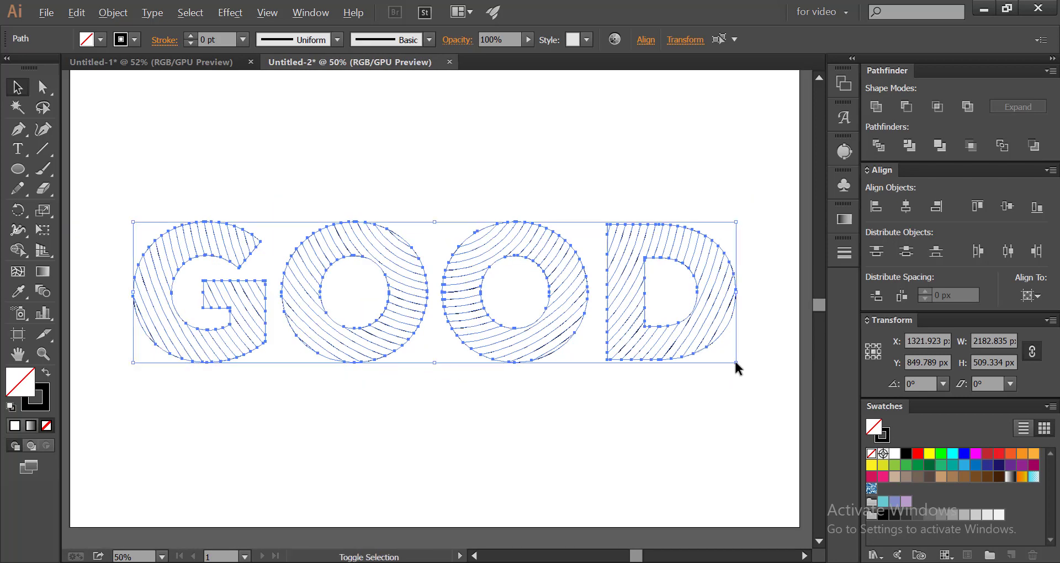
pyautogui.moveTo(735, 364); pyautogui.dragTo(710, 386)
pyautogui.click(313, 398)
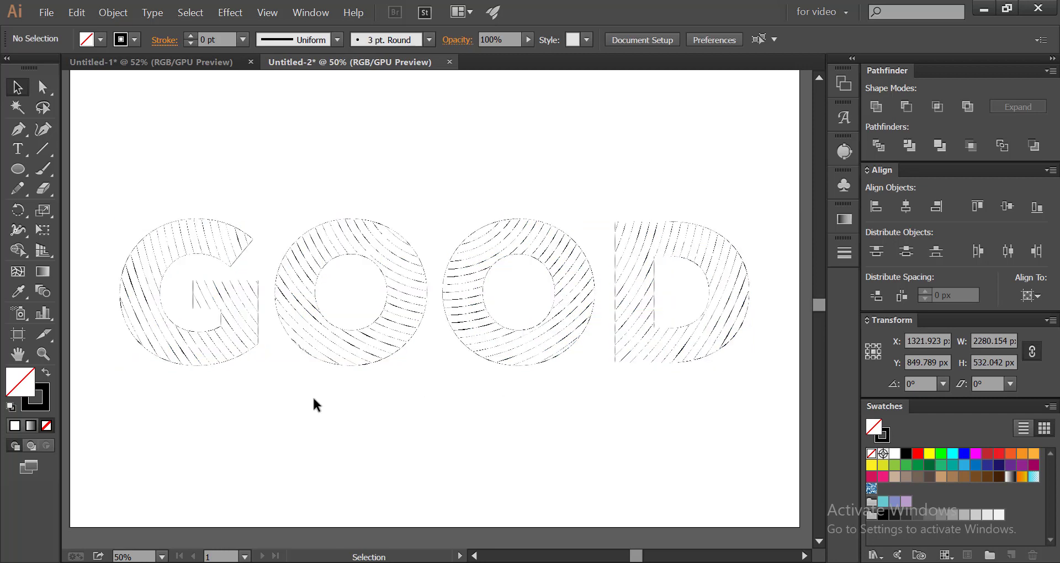
# Step: Set the stroke of the short line at the G's upper tip to 7 pt, deselect it and activate the Eyedropper
pyautogui.click(247, 238)
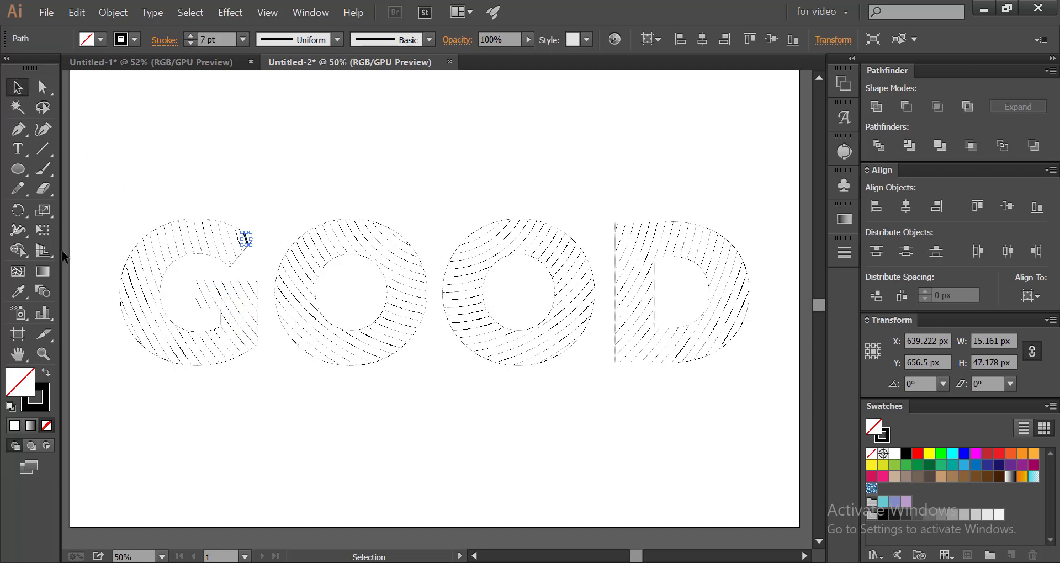
pyautogui.click(100, 206)
pyautogui.click(18, 292)
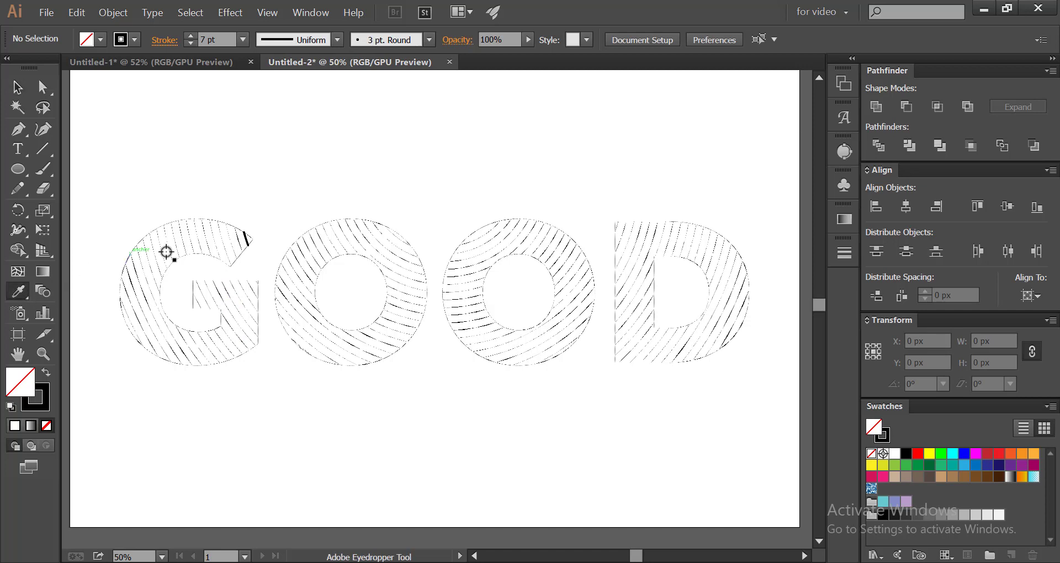
# Step: Copy the 7 pt stroke with the Eyedropper to the twelve thin lines along the G's upper arc, in two groups
pyautogui.scroll(4, 243, 238)
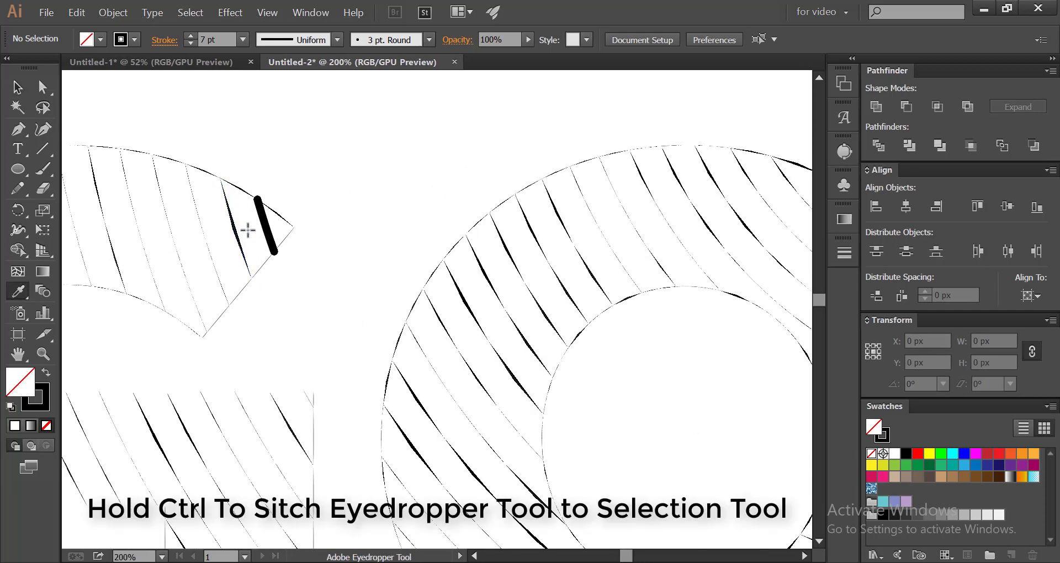
pyautogui.press('ctrl')
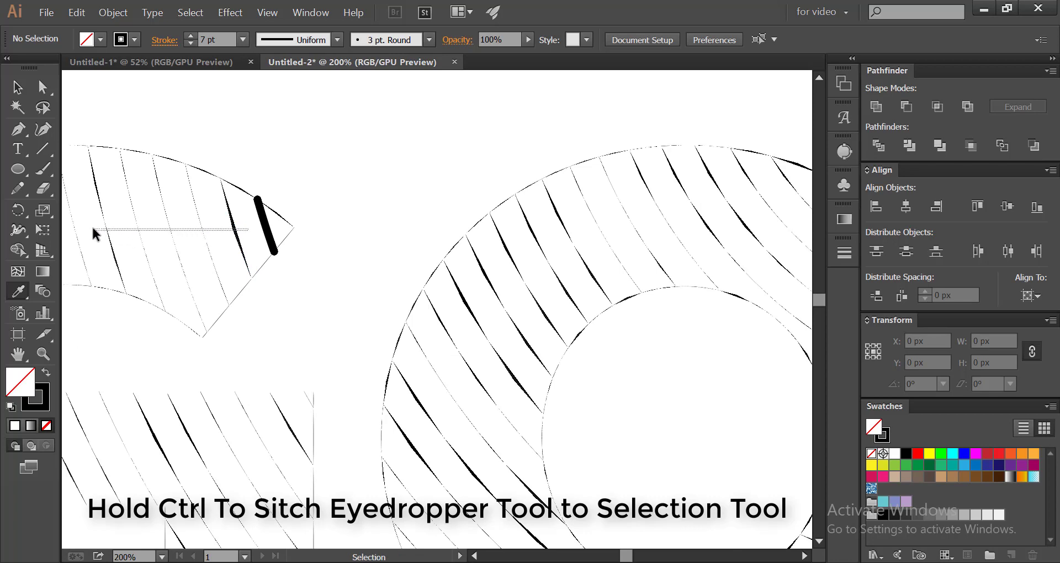
pyautogui.moveTo(93, 228); pyautogui.dragTo(92, 229)
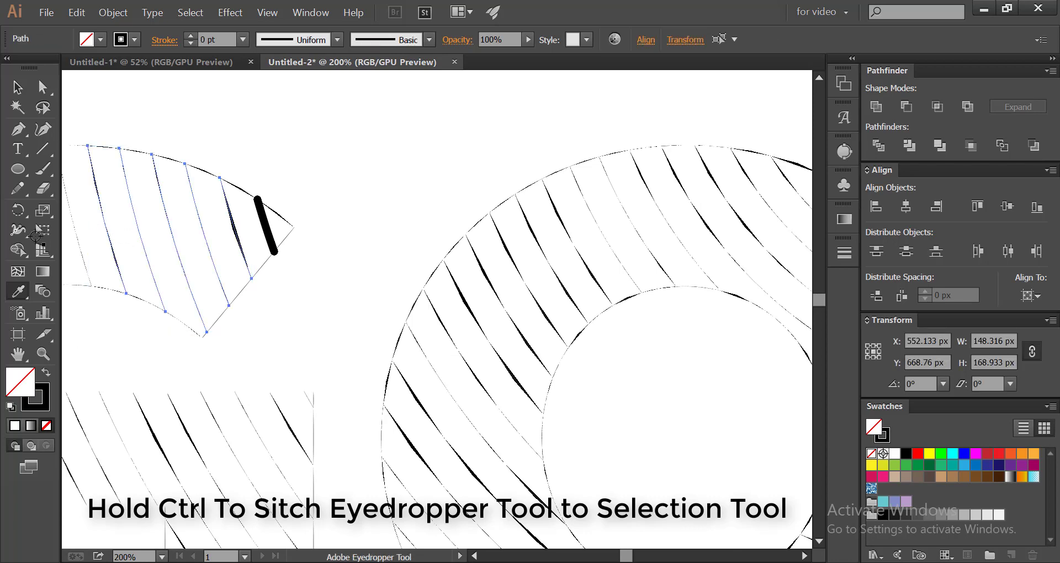
pyautogui.click(267, 226)
pyautogui.moveTo(160, 291); pyautogui.dragTo(461, 226)
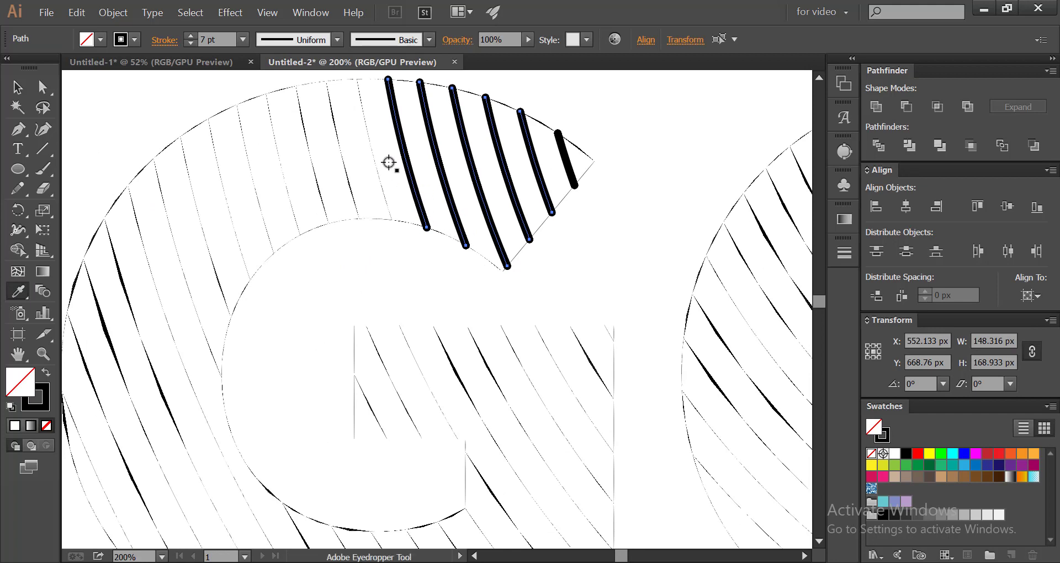
pyautogui.moveTo(389, 163)
pyautogui.mouseDown()
pyautogui.moveTo(213, 212)
pyautogui.moveTo(185, 193)
pyautogui.mouseUp()
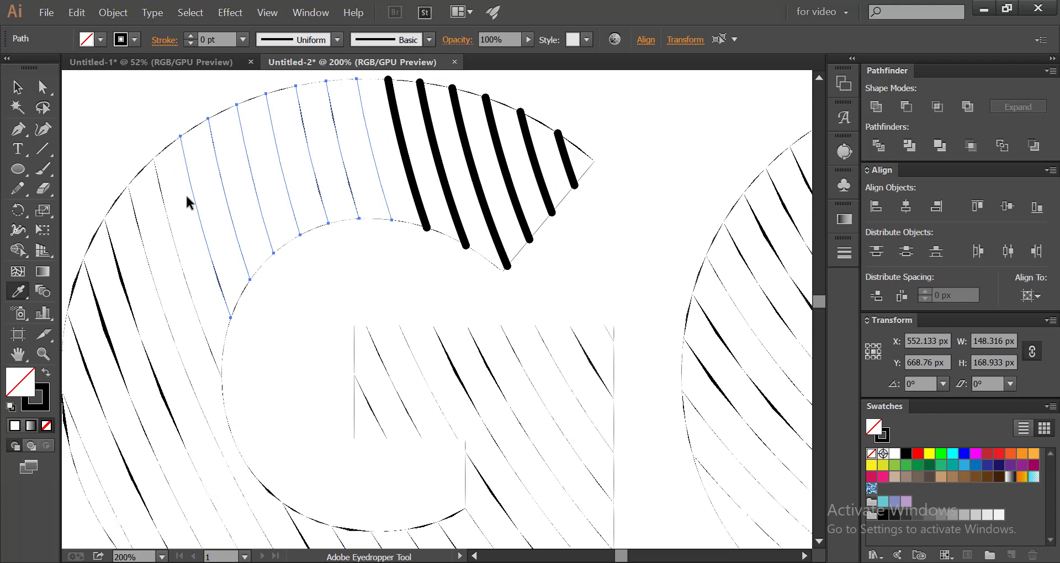
pyautogui.click(411, 174)
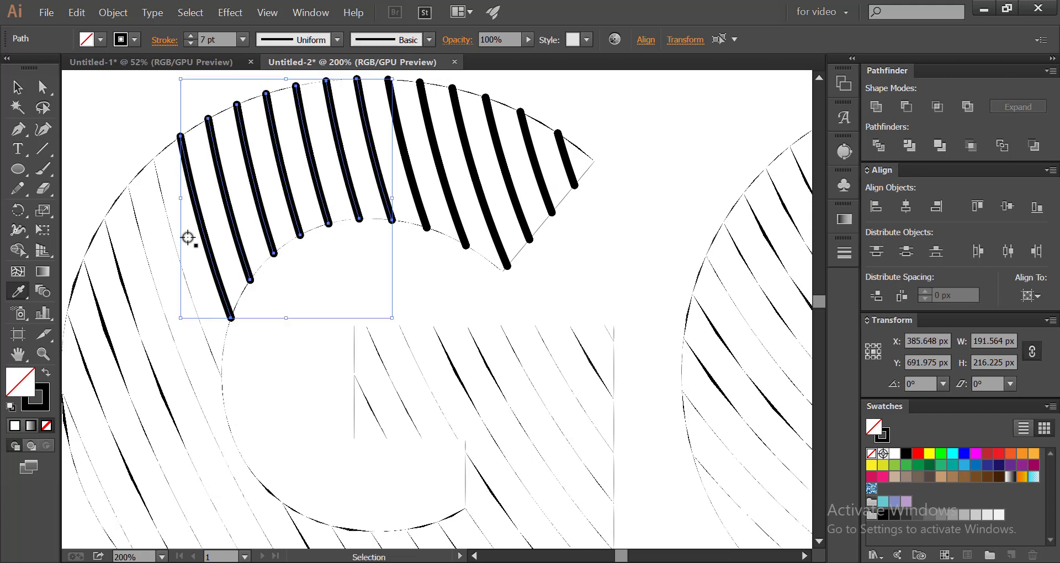
# Step: Copy the 7 pt stroke to the long lines down the G's left side, including the one skipped line
pyautogui.keyDown('ctrl'); pyautogui.click(181, 246); pyautogui.keyUp('ctrl')
pyautogui.moveTo(165, 279)
pyautogui.mouseDown()
pyautogui.moveTo(137, 403)
pyautogui.moveTo(142, 471)
pyautogui.moveTo(104, 506)
pyautogui.mouseUp()
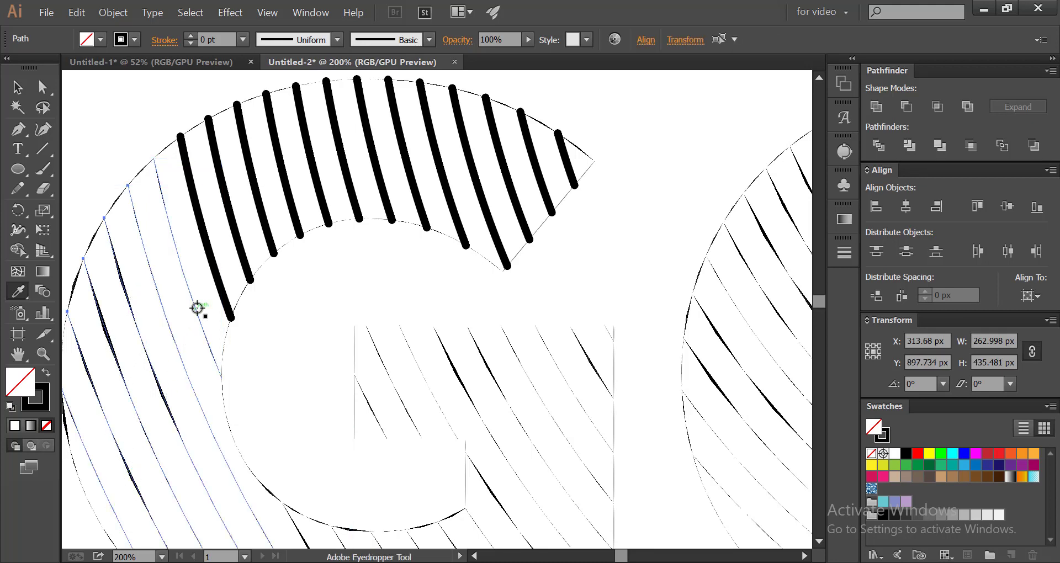
pyautogui.click(220, 283)
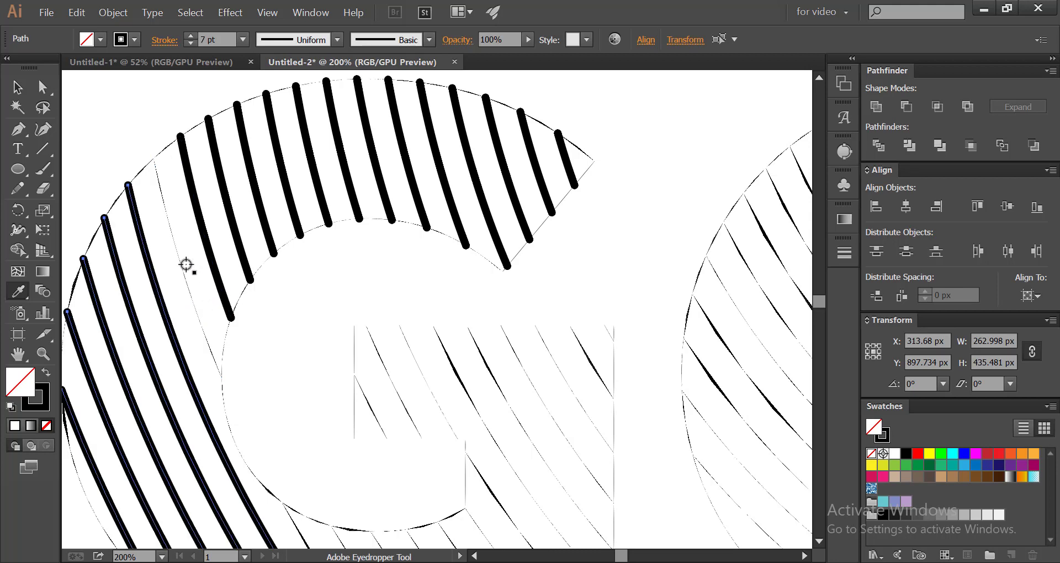
pyautogui.press('ctrl')
pyautogui.keyDown('ctrl'); pyautogui.click(169, 226); pyautogui.keyUp('ctrl')
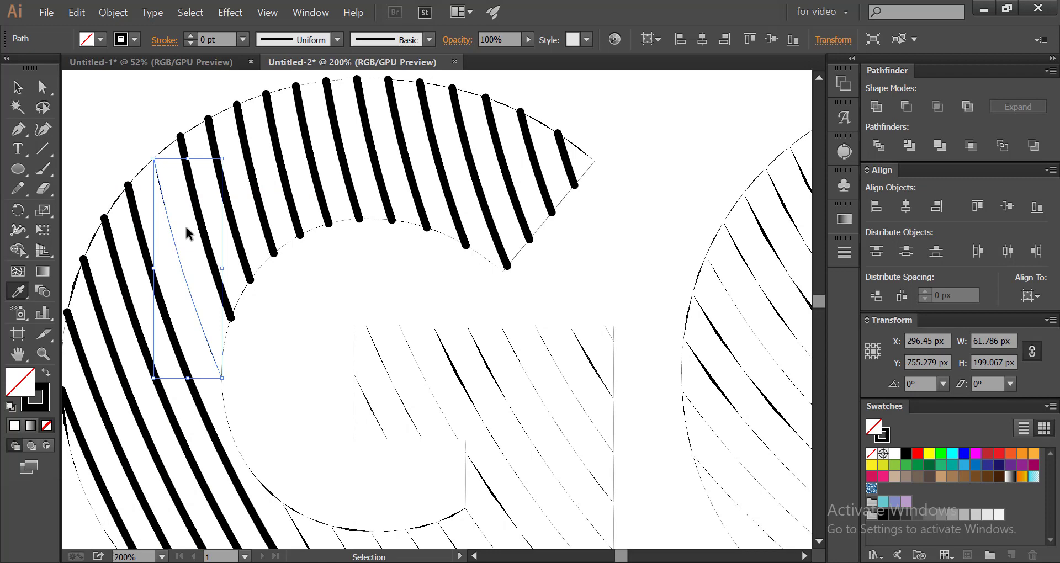
pyautogui.click(232, 219)
pyautogui.hotkey('ctrl', '-')
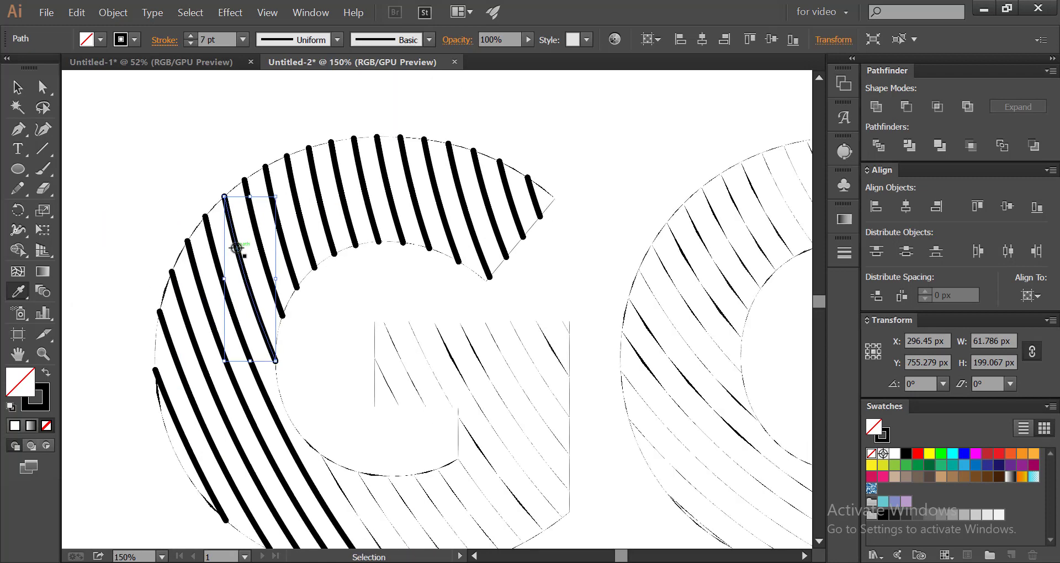
# Step: Select the thin lines in the G's right stem, except the tiny corner line, and sample the 7 pt stroke onto them
pyautogui.moveTo(346, 364); pyautogui.dragTo(266, 200)
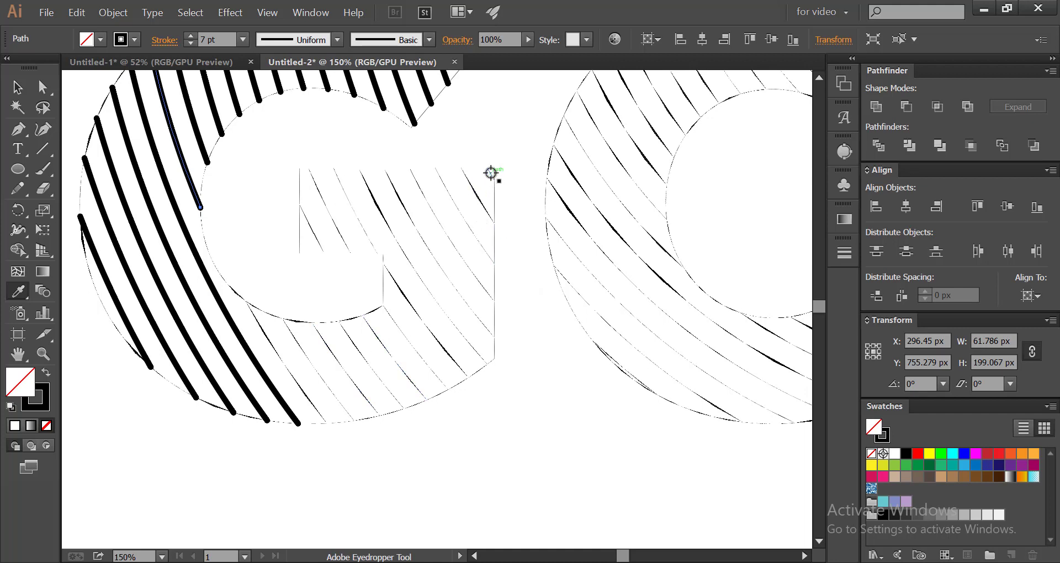
pyautogui.press('v')
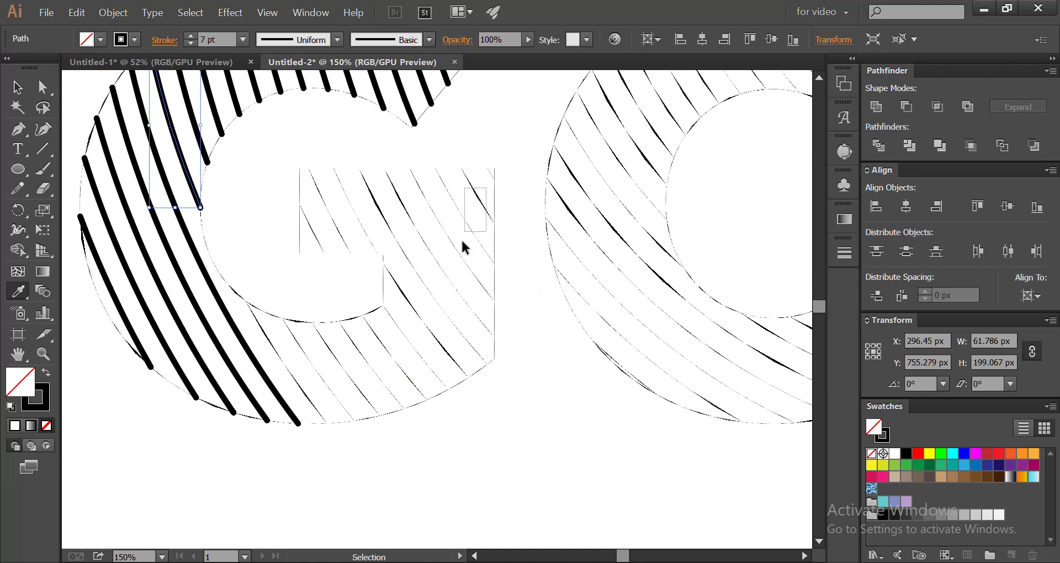
pyautogui.moveTo(432, 327); pyautogui.dragTo(399, 353)
pyautogui.press('i')
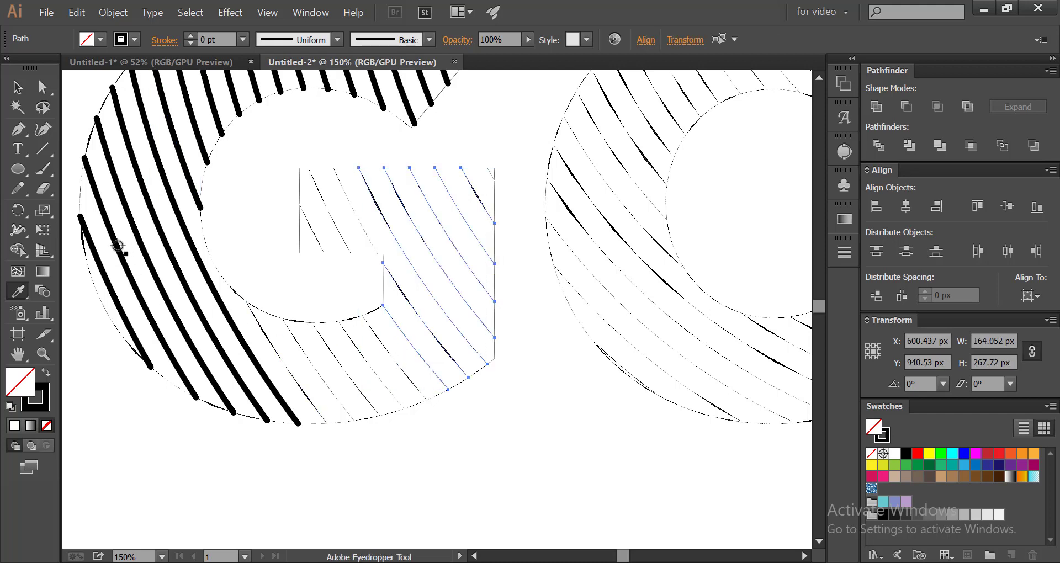
pyautogui.click(101, 271)
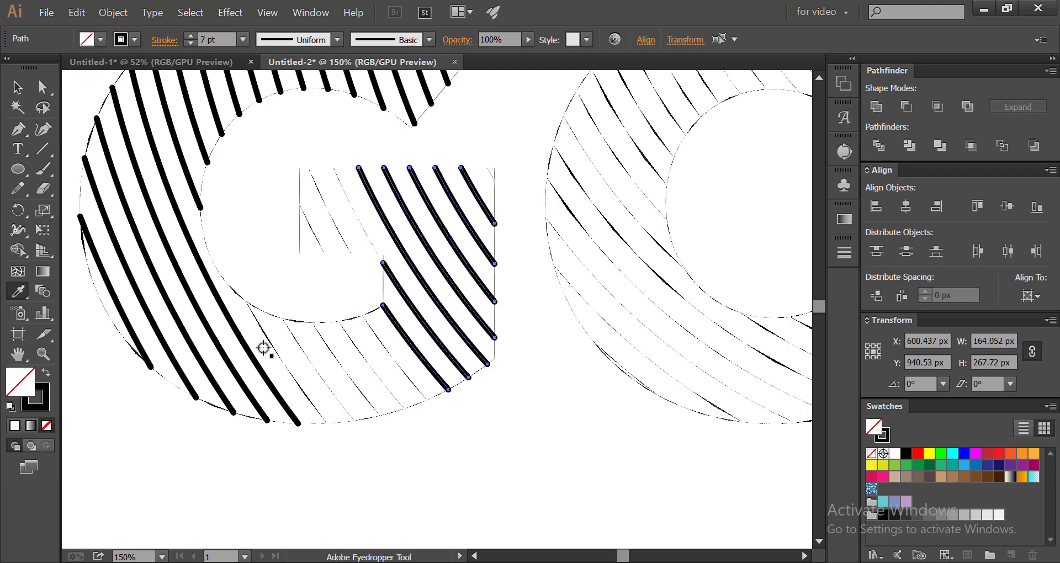
# Step: Select the remaining thin lines in the G's bottom curve and sample the 7 pt stroke onto them
pyautogui.press('v')
pyautogui.moveTo(390, 354); pyautogui.dragTo(398, 353)
pyautogui.press('i')
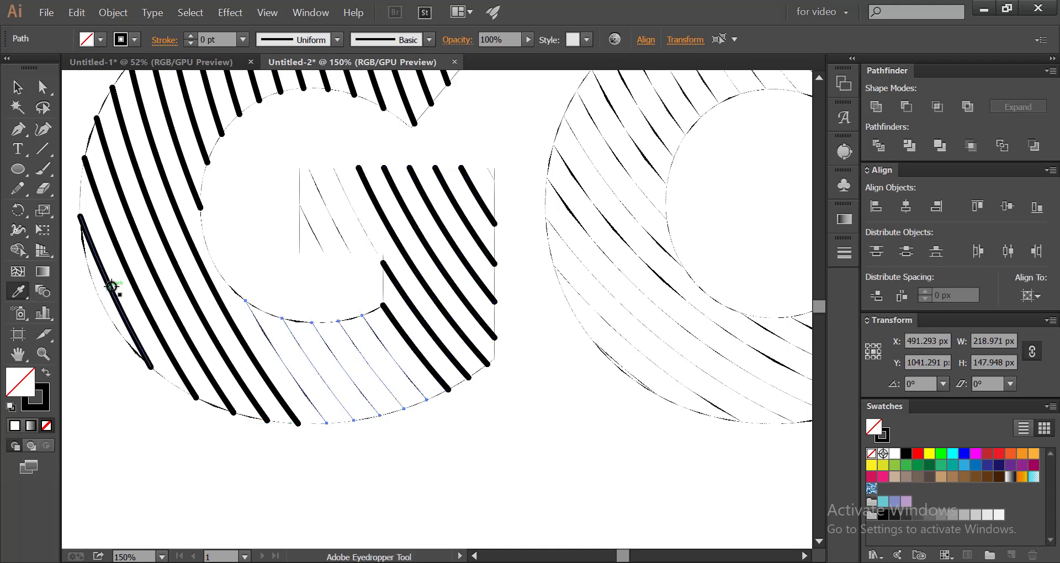
pyautogui.click(108, 287)
pyautogui.click(334, 226)
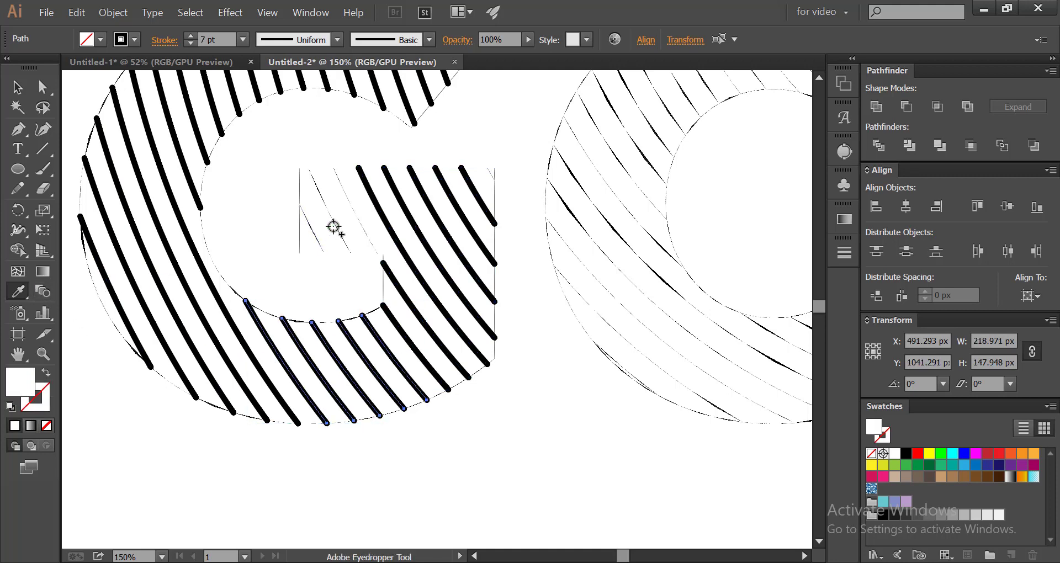
pyautogui.click(368, 218)
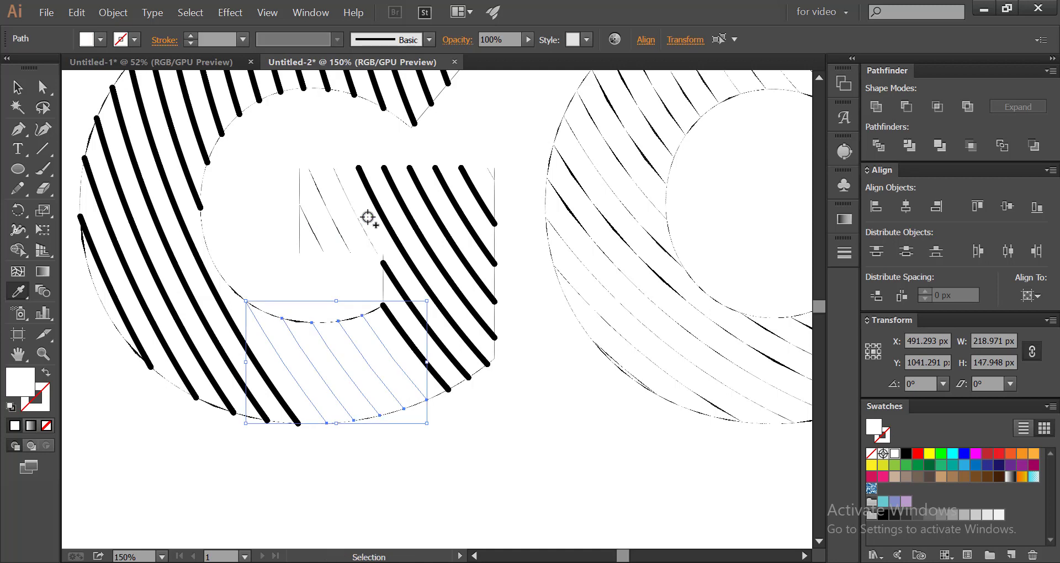
pyautogui.hotkey('ctrl', 'z')
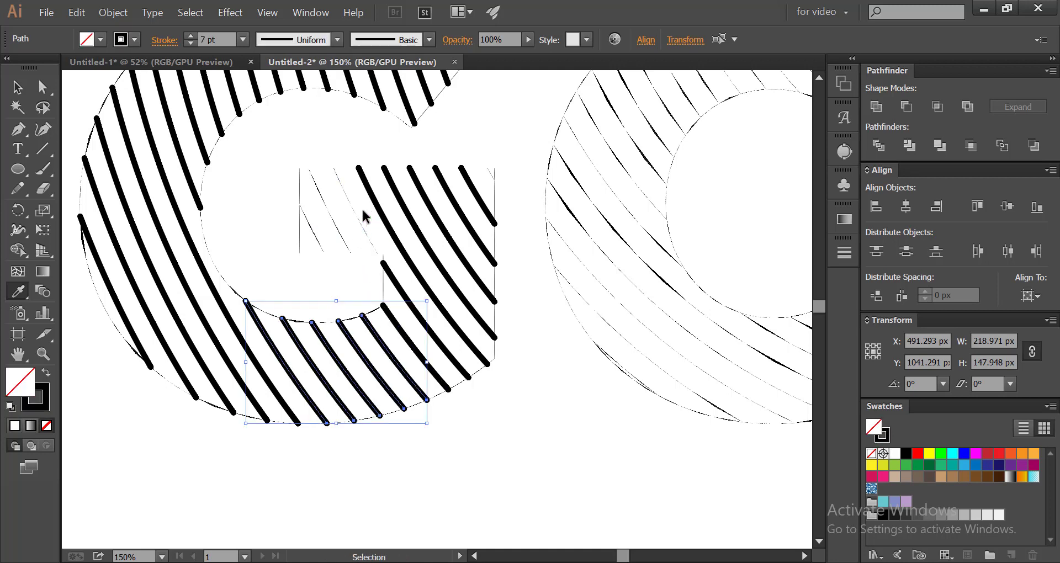
# Step: Apply the 7 pt stroke to the three thin lines in the G's crossbar and the tiny line at its right corner
pyautogui.moveTo(363, 207); pyautogui.dragTo(306, 236)
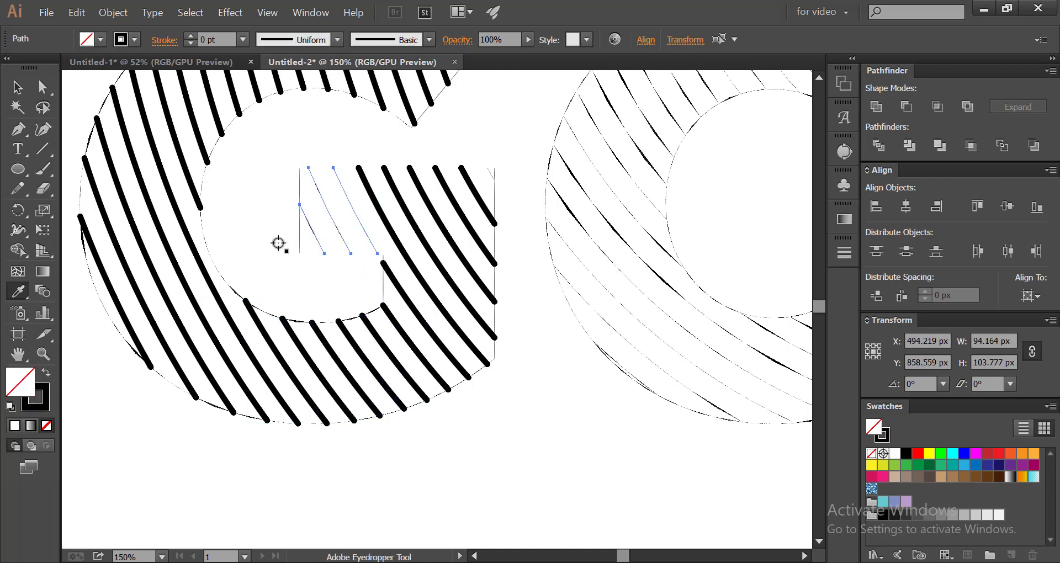
pyautogui.click(24, 297)
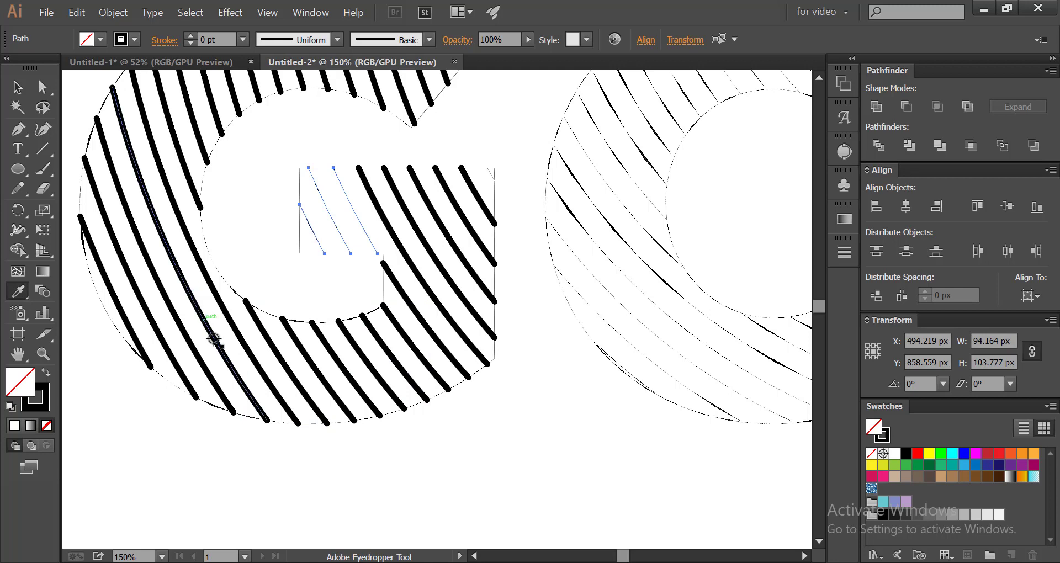
pyautogui.click(243, 340)
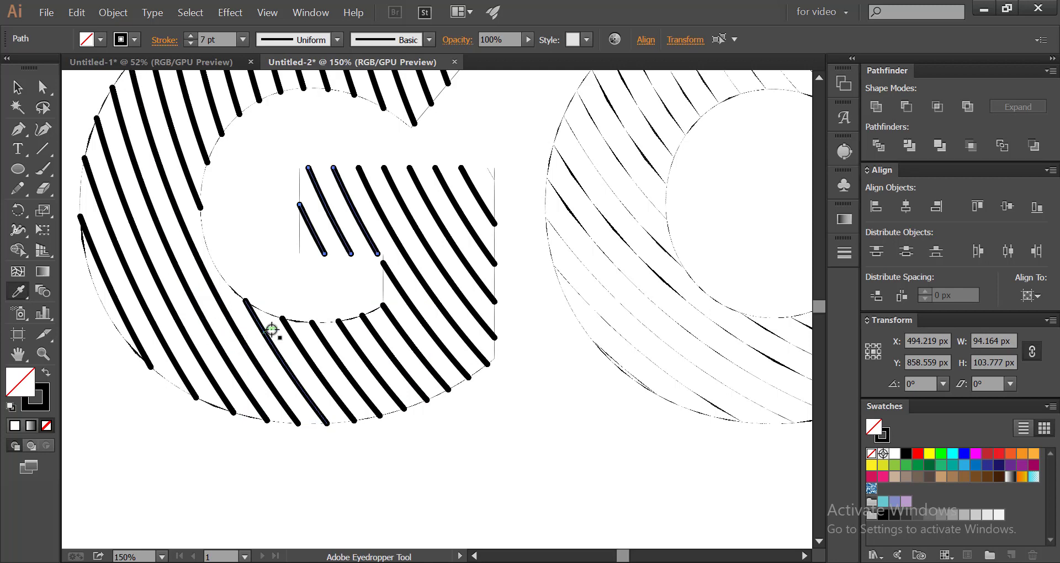
pyautogui.keyDown('ctrl'); pyautogui.click(491, 172); pyautogui.keyUp('ctrl')
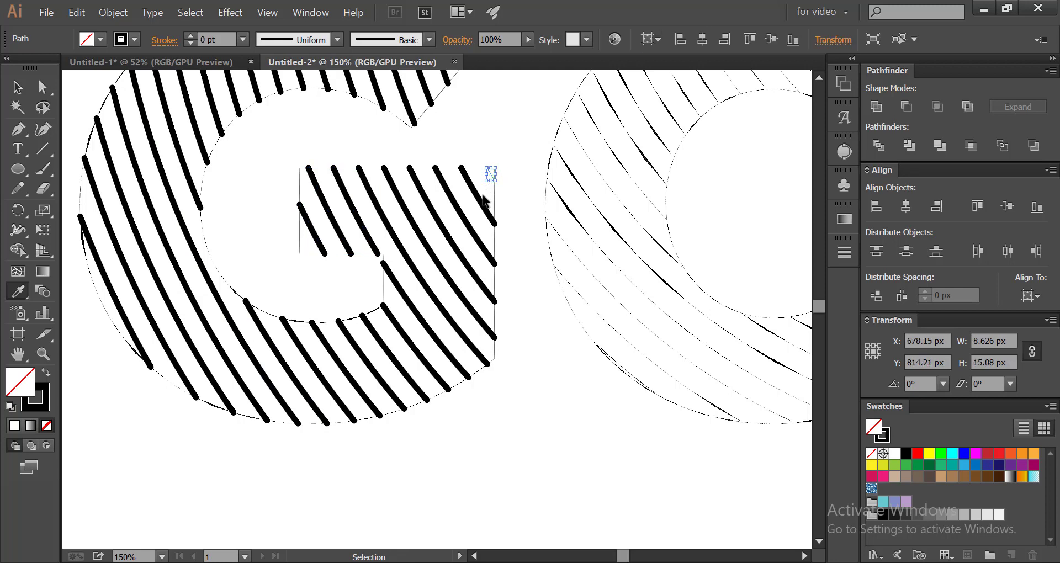
pyautogui.hotkey('ctrl', '-')
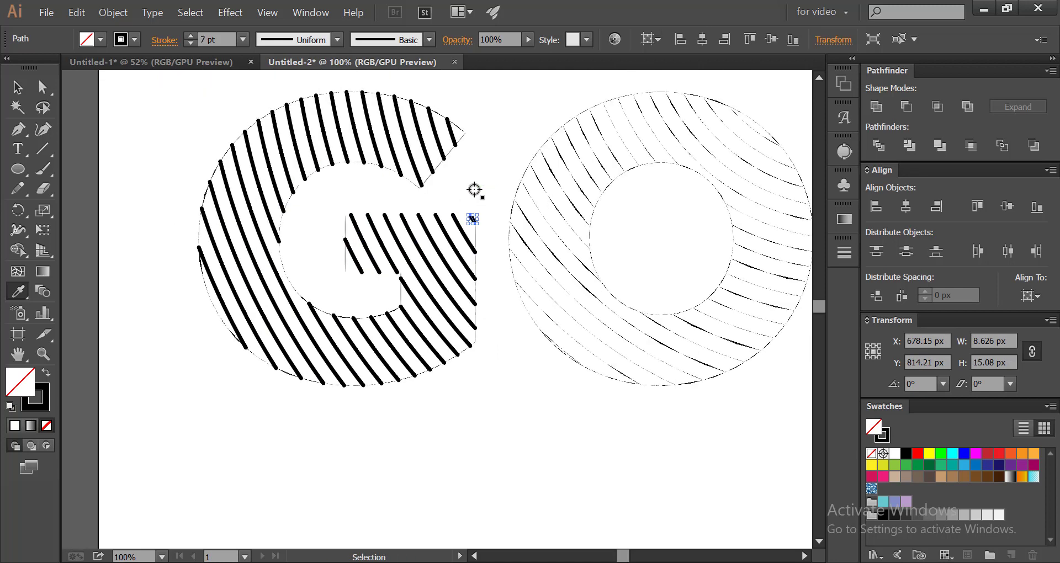
# Step: Select the lines across the upper right of the first O and sample the G's 7 pt stroke onto them
pyautogui.moveTo(439, 300); pyautogui.dragTo(196, 353)
pyautogui.moveTo(395, 180); pyautogui.dragTo(340, 205)
pyautogui.moveTo(502, 207); pyautogui.dragTo(502, 206)
pyautogui.press('i')
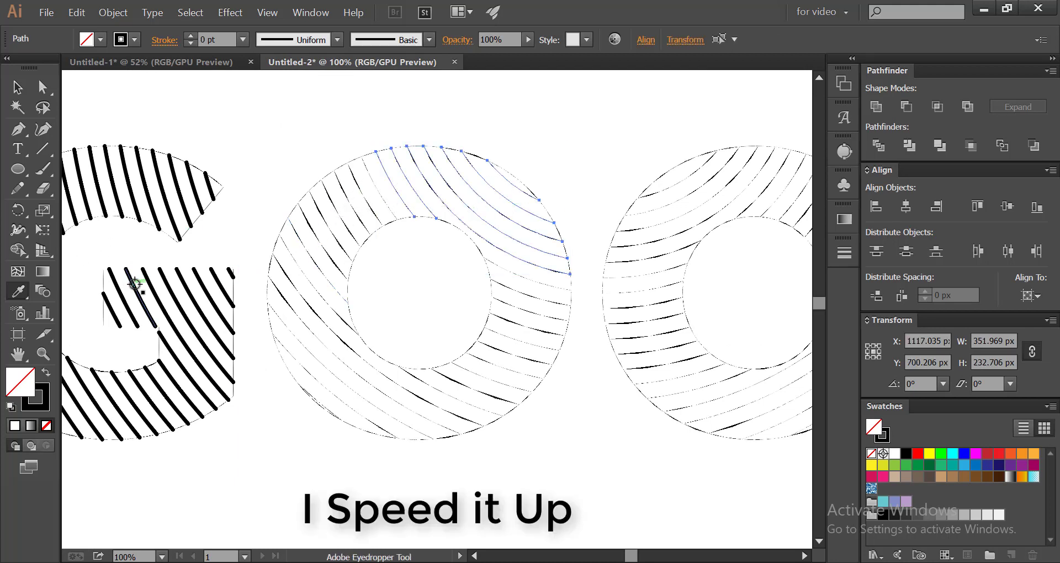
pyautogui.click(135, 284)
# Step: Copy the 7 pt stroke to the lines on the upper left and lower left of the first O
pyautogui.press('v')
pyautogui.moveTo(347, 230); pyautogui.dragTo(329, 410)
pyautogui.press('i')
pyautogui.click(409, 208)
pyautogui.press('v')
pyautogui.press('i')
pyautogui.click(131, 308)
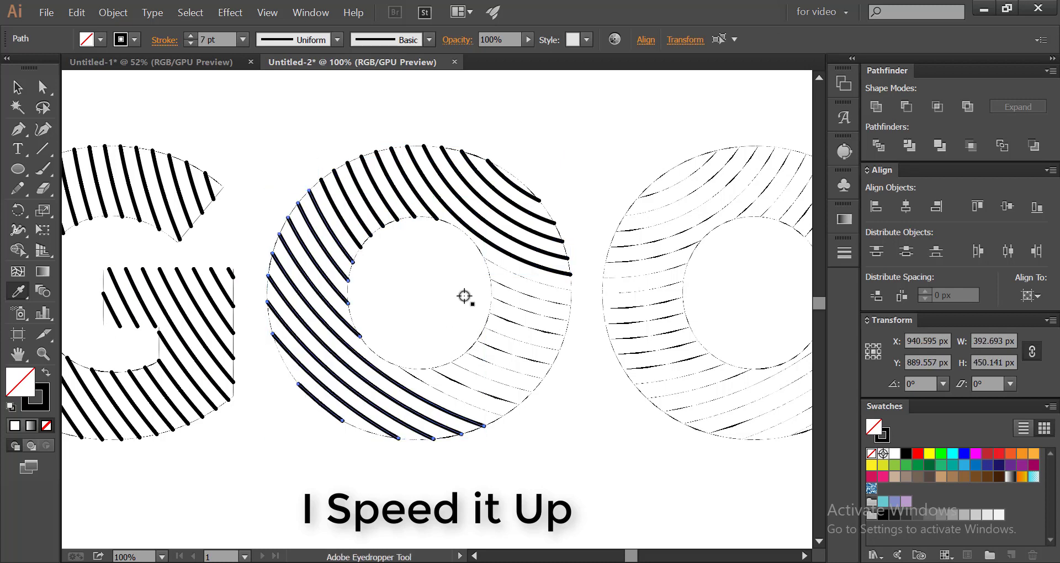
# Step: Copy the 7 pt stroke to the remaining thin lines on the right and lower right of the first O
pyautogui.press('v')
pyautogui.moveTo(530, 274); pyautogui.dragTo(502, 404)
pyautogui.press('i')
pyautogui.click(512, 235)
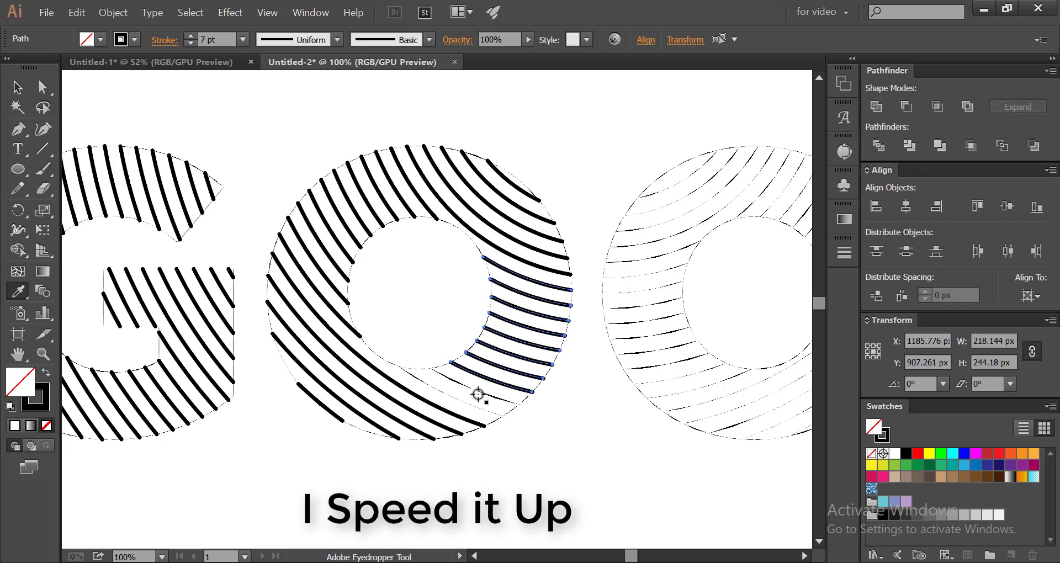
pyautogui.press('v')
pyautogui.click(469, 386)
pyautogui.press('i')
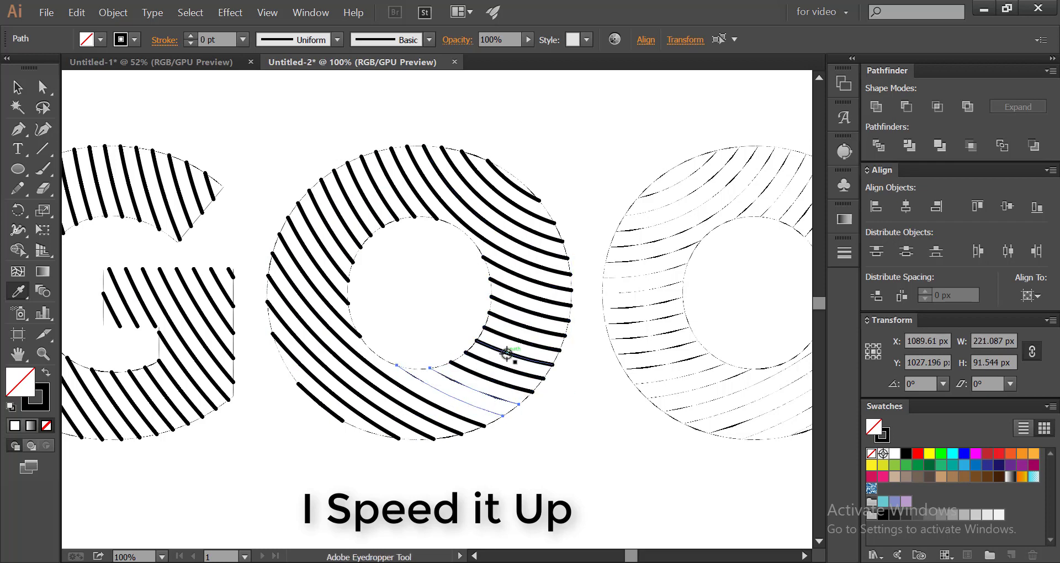
pyautogui.click(506, 354)
# Step: Copy the first O's 7 pt stroke to the lines across the upper left and left side of the second O
pyautogui.hscroll(5, 497, 343)
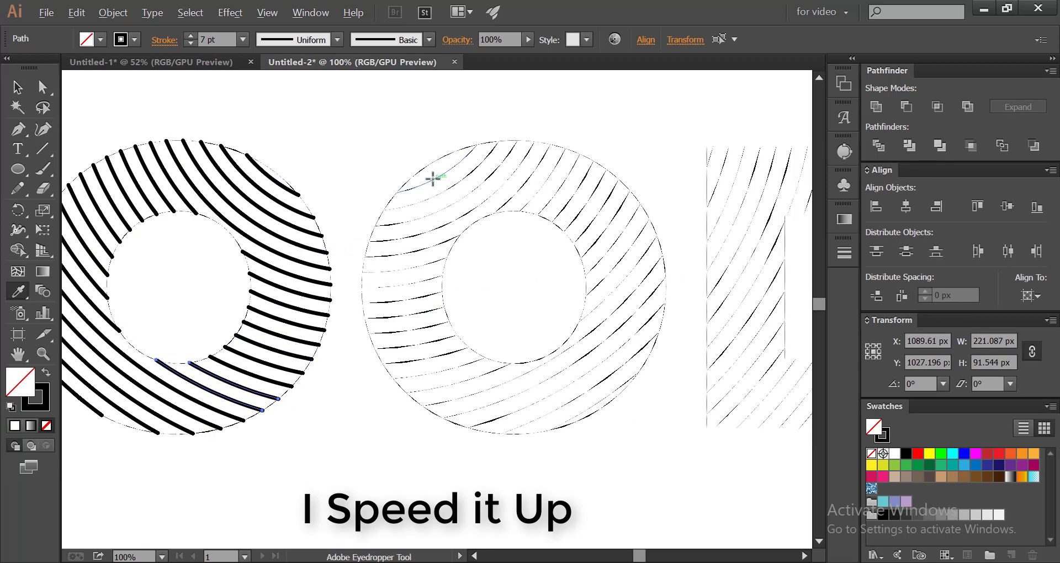
pyautogui.keyDown('alt'); pyautogui.click(420, 248); pyautogui.keyUp('alt')
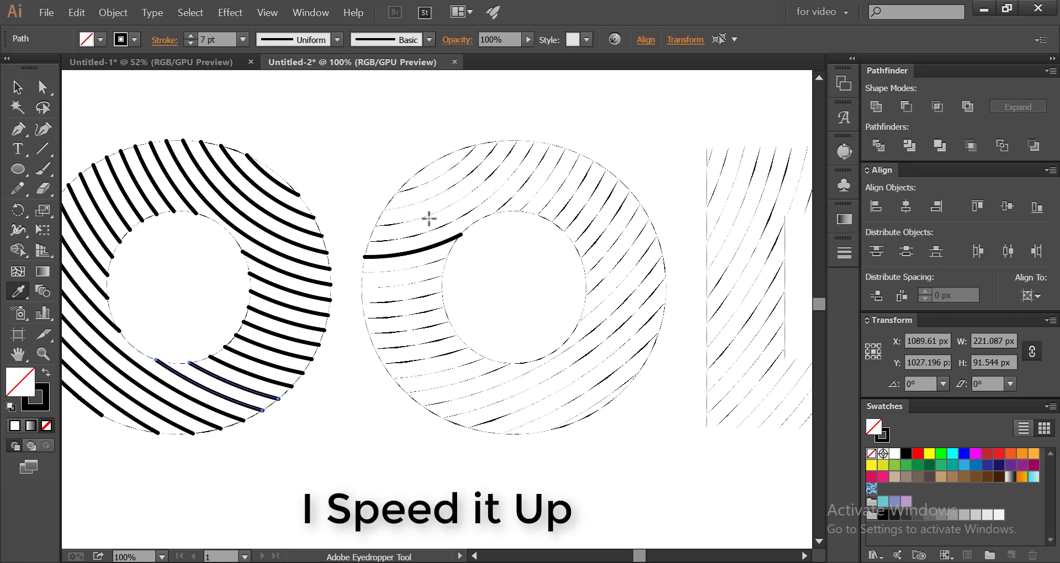
pyautogui.press('v')
pyautogui.moveTo(435, 172)
pyautogui.mouseDown()
pyautogui.moveTo(429, 301)
pyautogui.moveTo(440, 401)
pyautogui.mouseUp()
pyautogui.press('i')
pyautogui.click(116, 210)
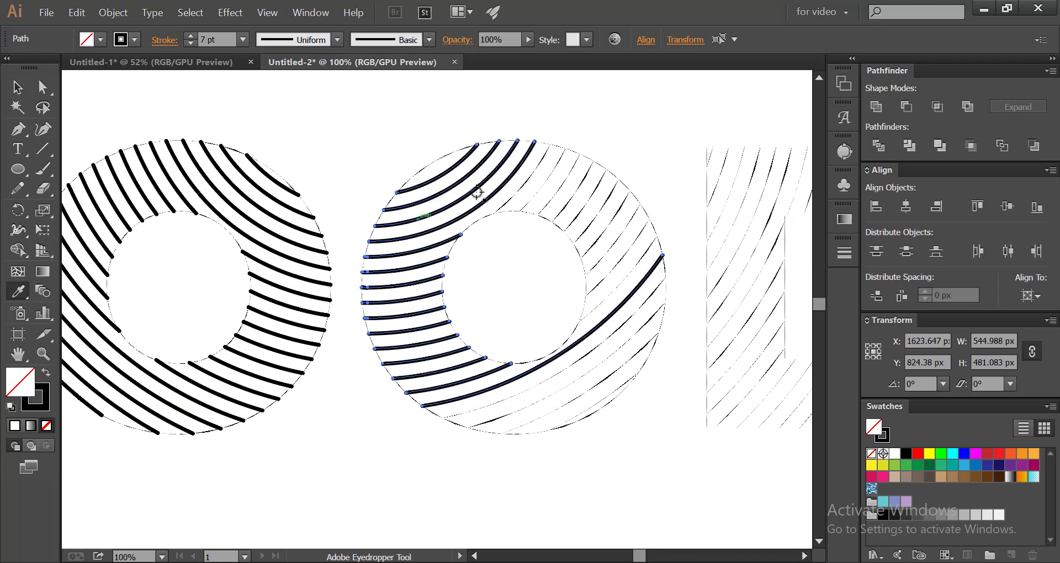
# Step: Copy the 7 pt stroke to the remaining thin lines on the upper right, right and lower right of the second O
pyautogui.press('ctrl')
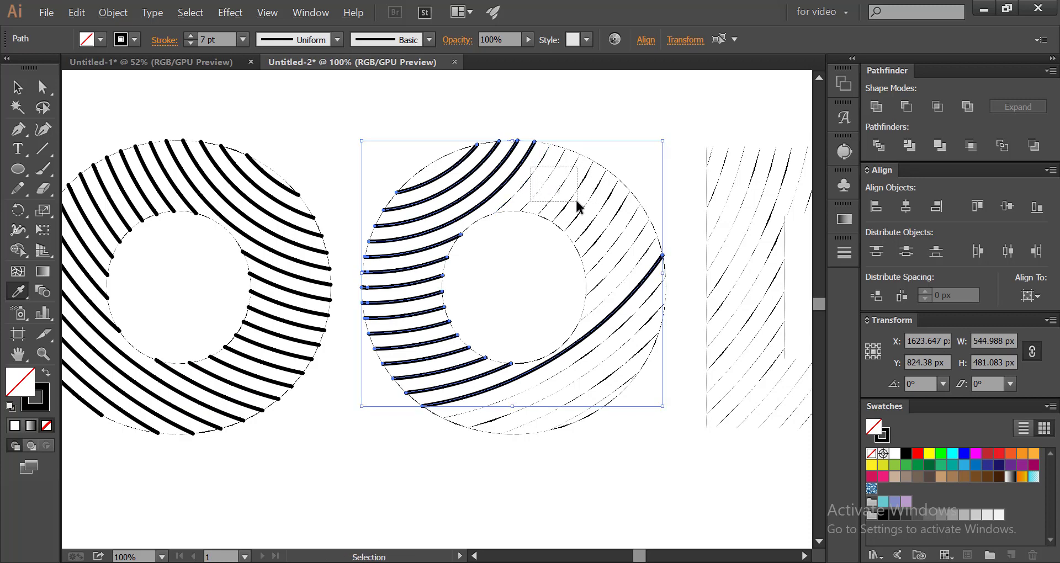
pyautogui.moveTo(577, 207)
pyautogui.mouseDown()
pyautogui.moveTo(601, 203)
pyautogui.moveTo(626, 315)
pyautogui.moveTo(599, 415)
pyautogui.mouseUp()
pyautogui.click(154, 210)
pyautogui.press('ctrl')
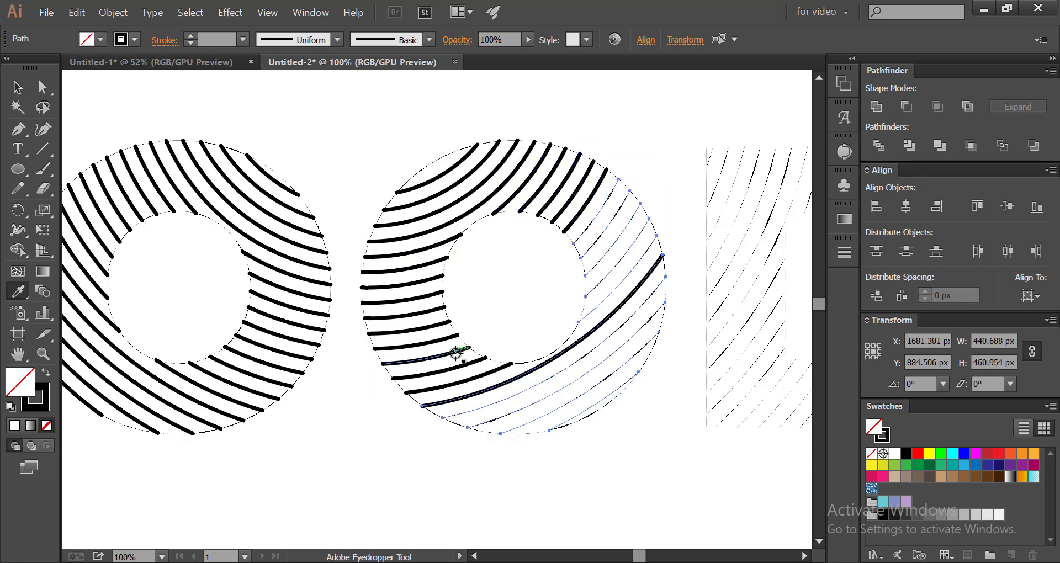
pyautogui.click(456, 350)
# Step: Apply the second O's 7 pt stroke to the thin lines in the D's vertical stem
pyautogui.hscroll(5, 450, 332)
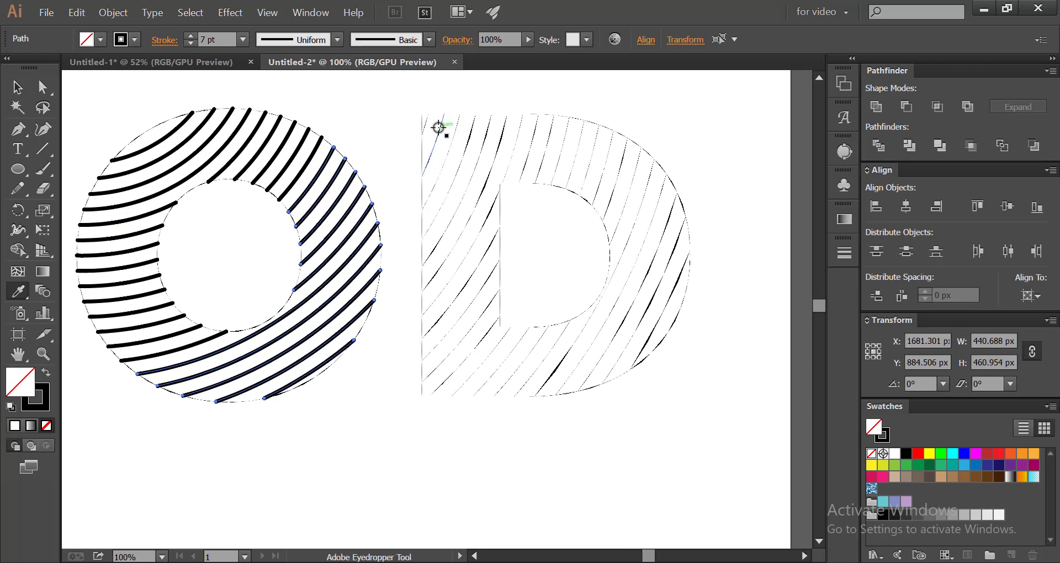
pyautogui.press('ctrl')
pyautogui.moveTo(457, 270); pyautogui.dragTo(488, 383)
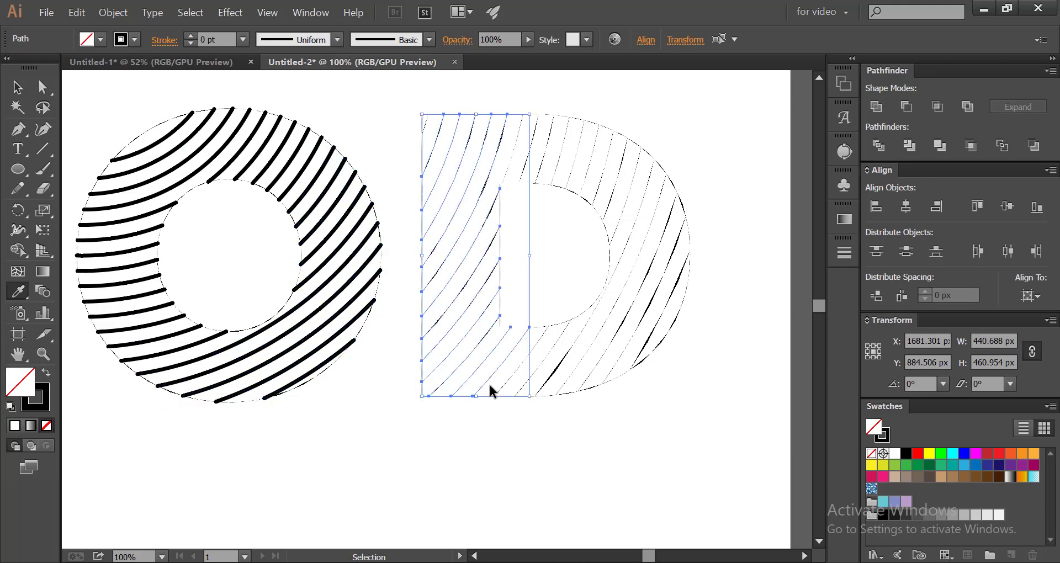
pyautogui.click(114, 208)
# Step: Copy the 7 pt stroke to the remaining lines along the top, curved side and bottom of the D
pyautogui.moveTo(604, 163); pyautogui.dragTo(604, 163)
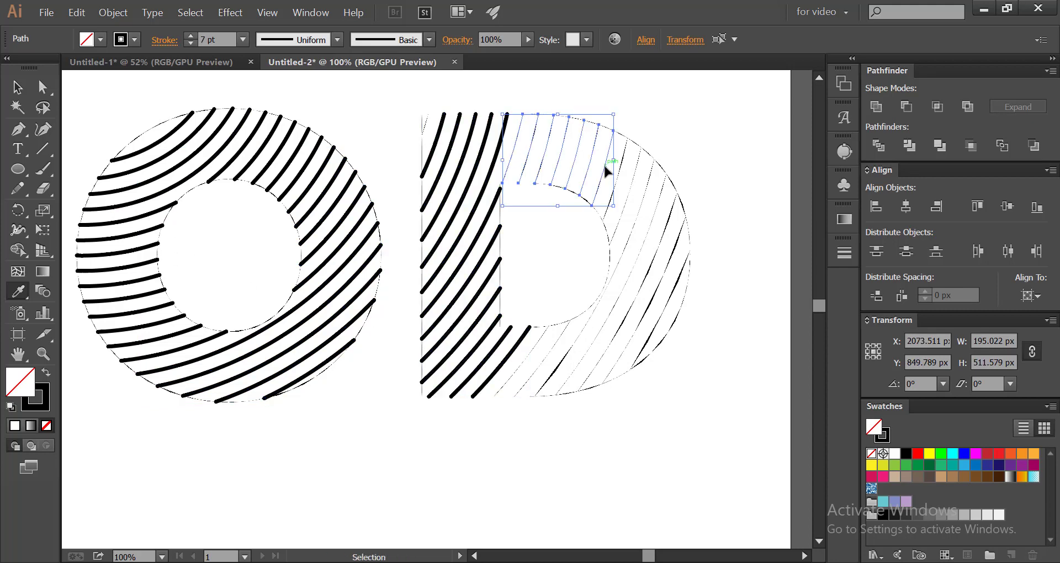
pyautogui.click(496, 154)
pyautogui.moveTo(633, 316); pyautogui.dragTo(641, 354)
pyautogui.click(445, 289)
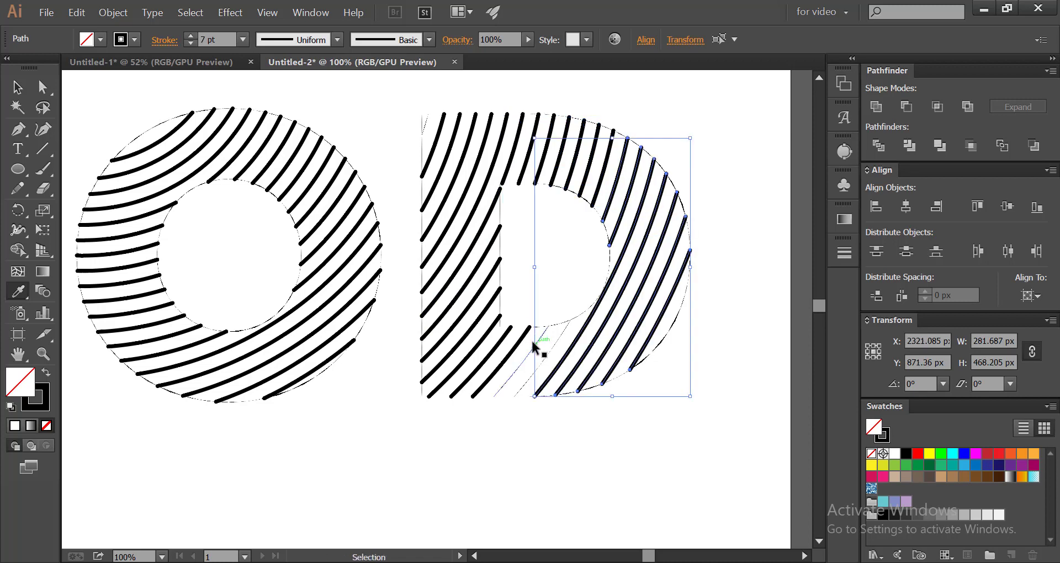
pyautogui.moveTo(562, 353); pyautogui.dragTo(520, 339)
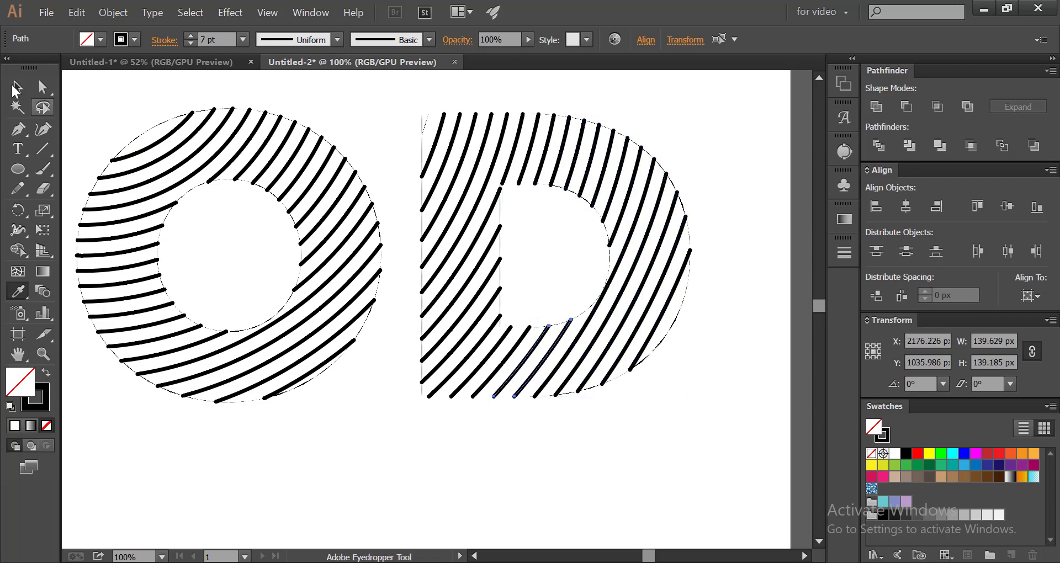
# Step: Select all 0 pt outline segments around the letters by their matching appearance and delete them
pyautogui.hotkey('ctrl', '0')
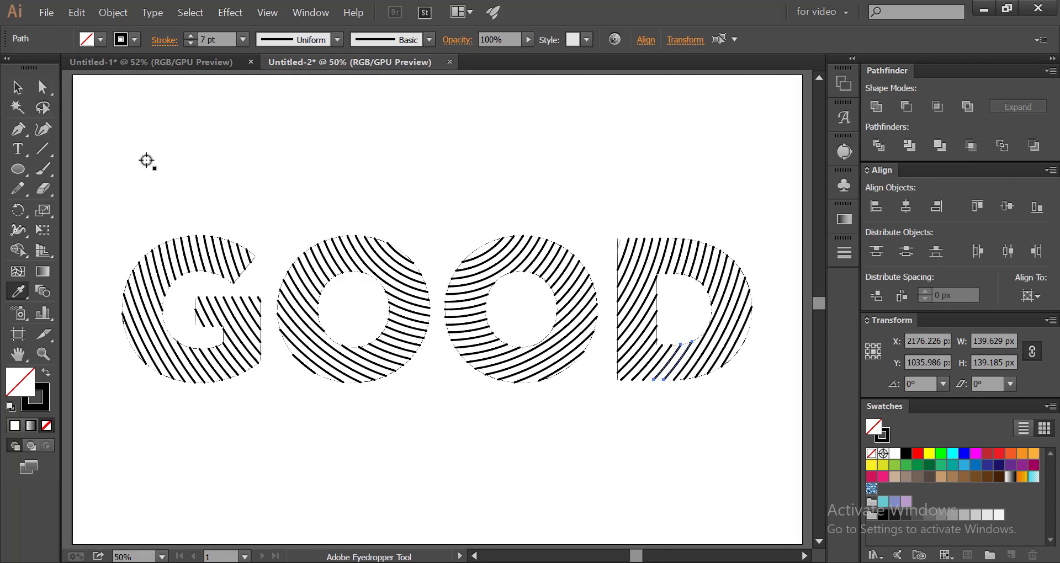
pyautogui.click(17, 87)
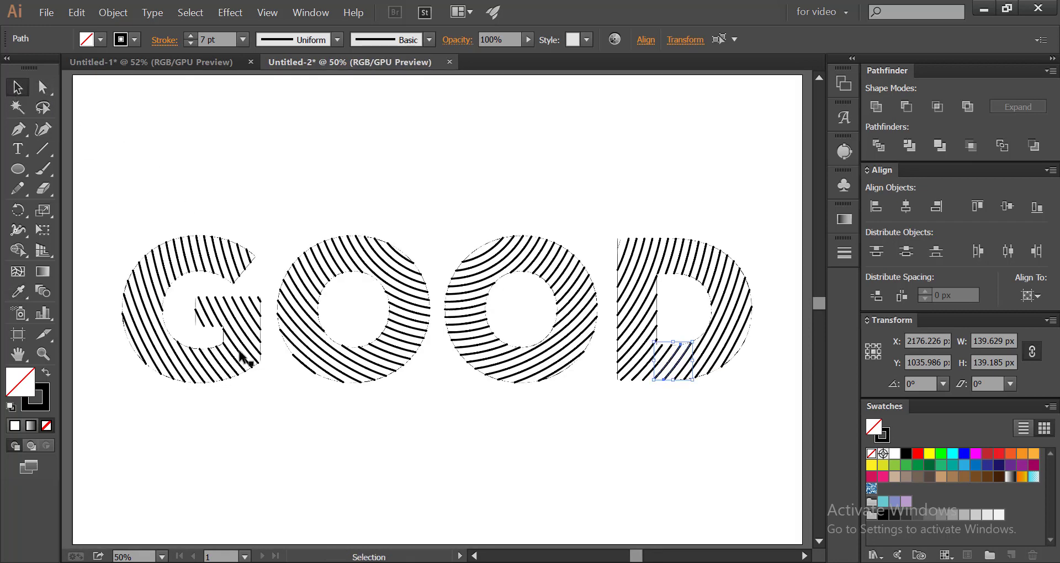
pyautogui.scroll(2, 260, 356)
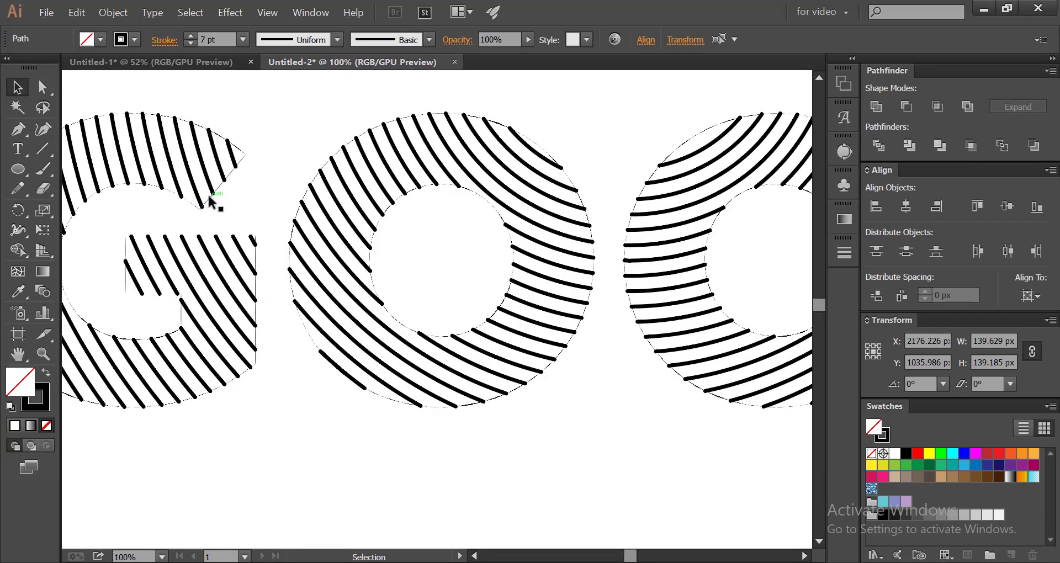
pyautogui.click(210, 203)
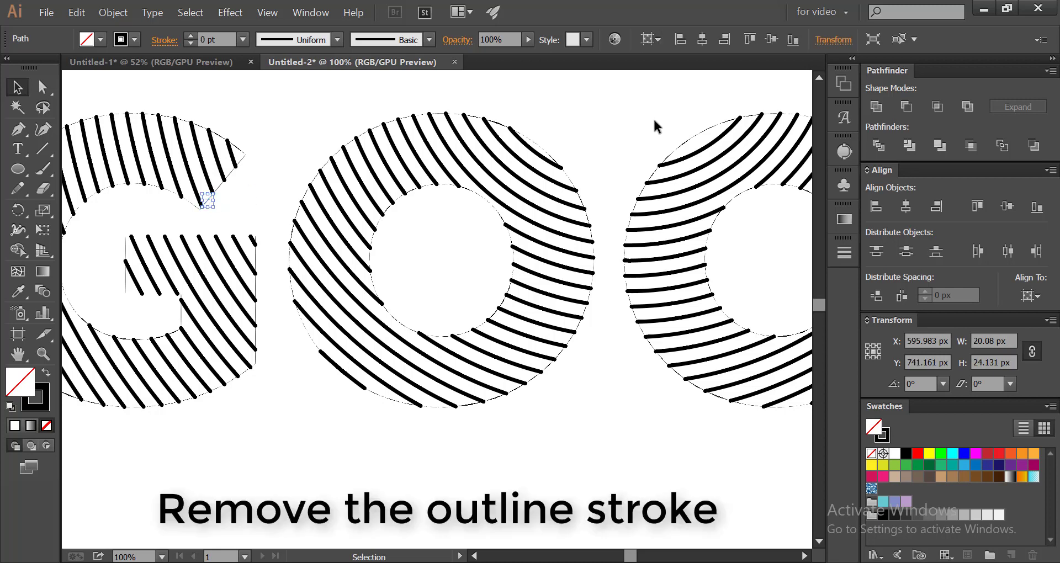
pyautogui.click(903, 37)
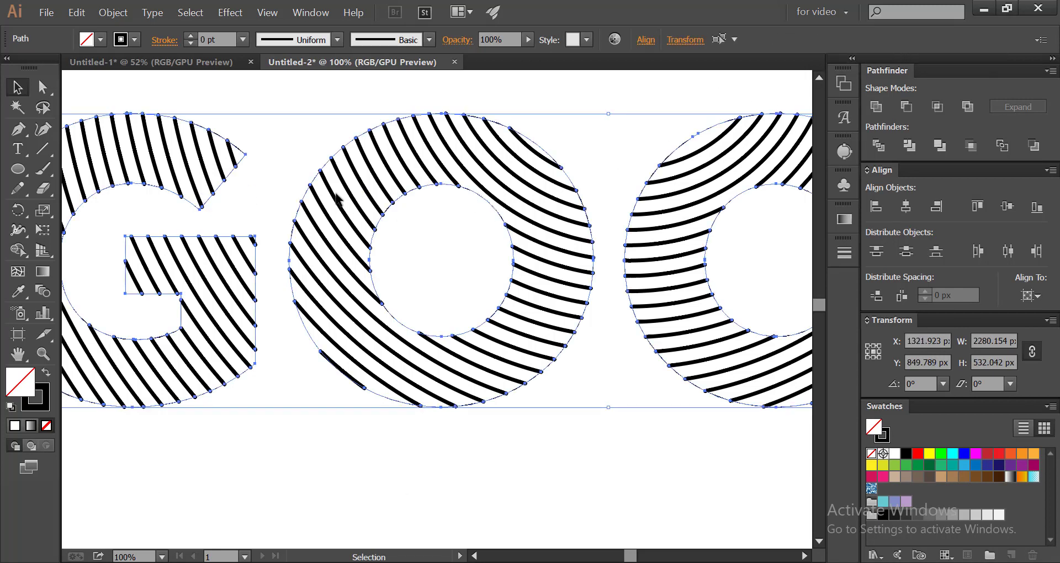
pyautogui.scroll(-1, 307, 186)
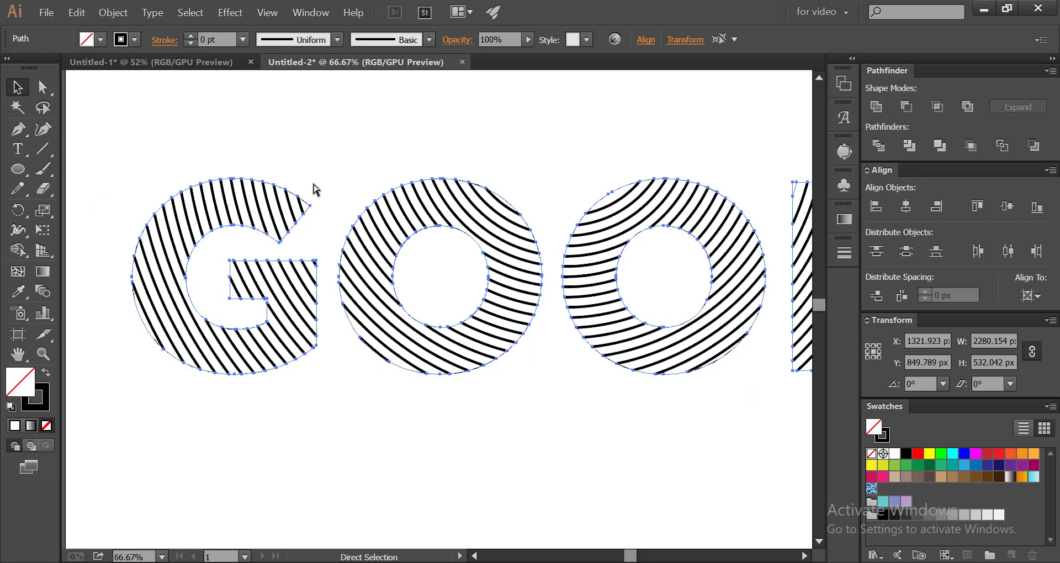
pyautogui.hscroll(2, 534, 285)
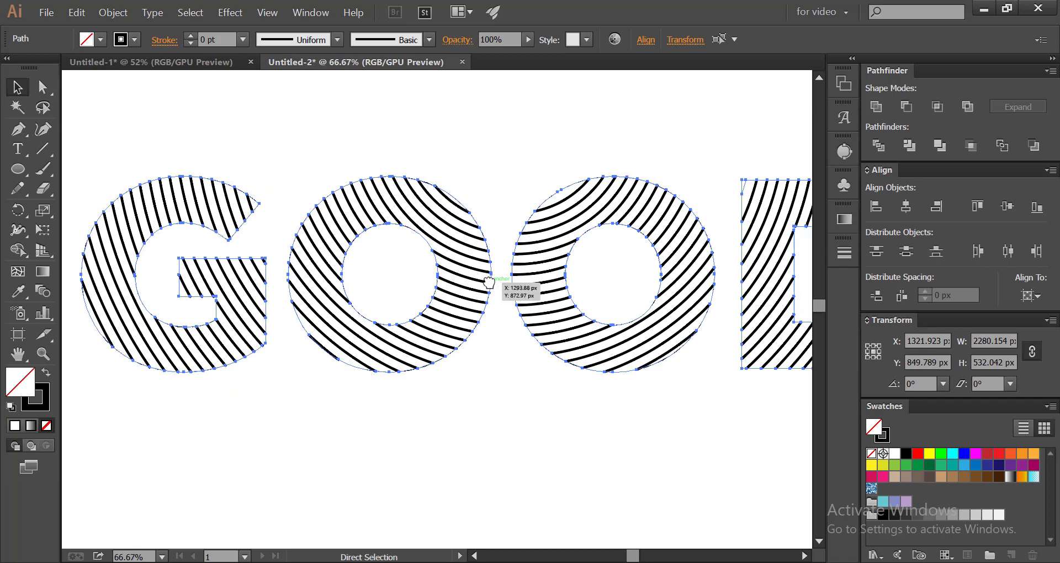
pyautogui.scroll(-1, 504, 301)
pyautogui.hscroll(1, 525, 289)
pyautogui.scroll(1, 524, 288)
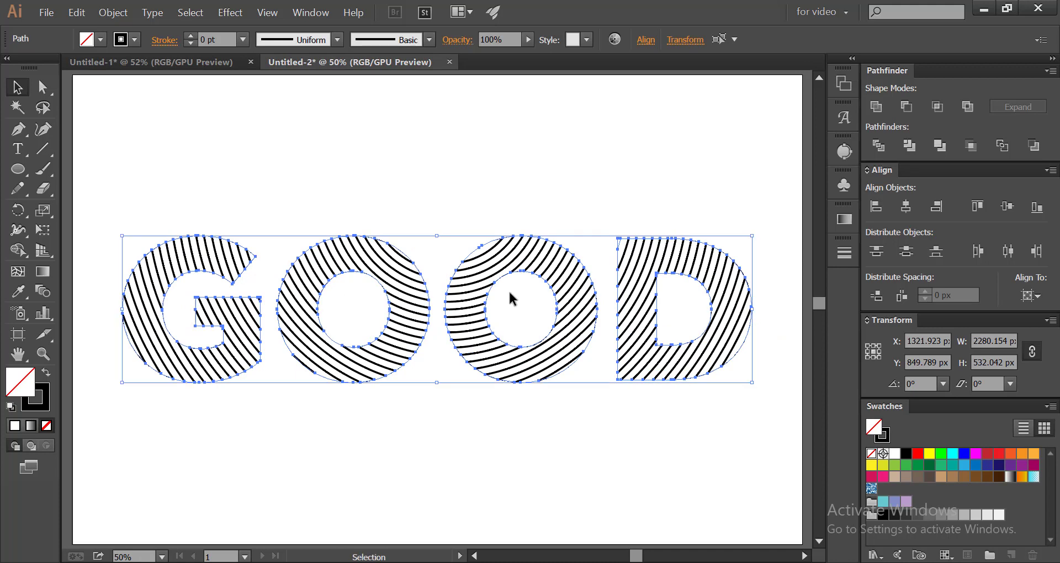
pyautogui.click(507, 294)
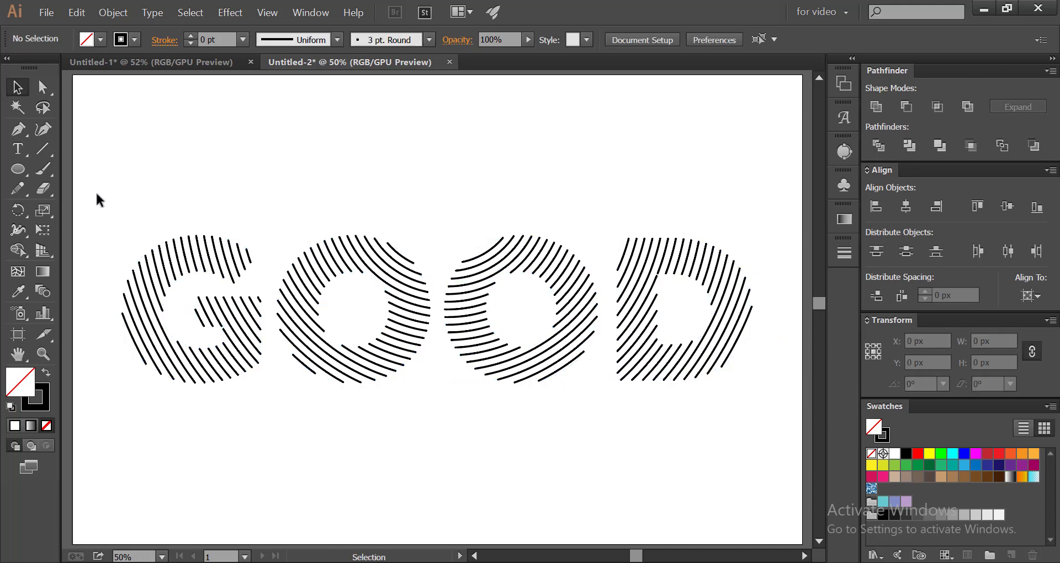
# Step: Group all the line segments of the GOOD lettering into one object
pyautogui.moveTo(97, 190); pyautogui.dragTo(764, 419)
pyautogui.rightClick(586, 308)
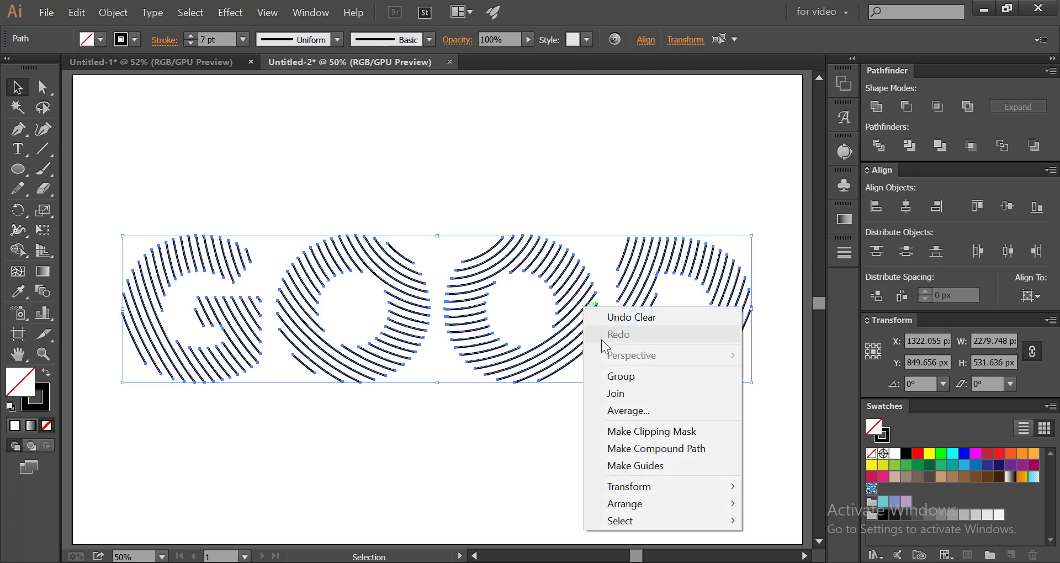
pyautogui.click(617, 376)
pyautogui.click(500, 395)
pyautogui.click(232, 309)
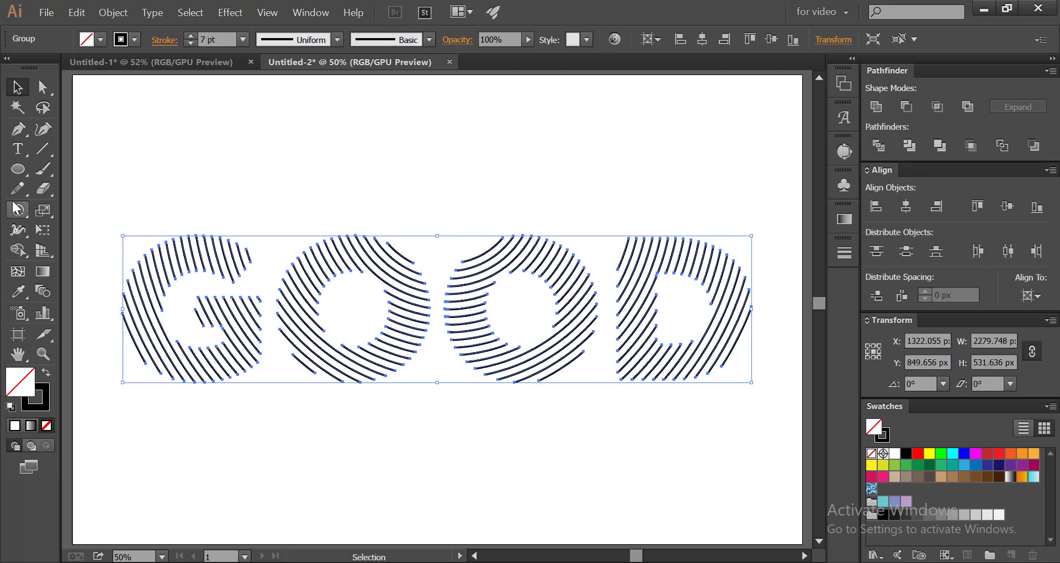
# Step: Draw a rectangle of about 2644 by 1700 px covering the artboard and remove its stroke
pyautogui.moveTo(17, 169); pyautogui.dragTo(64, 163)
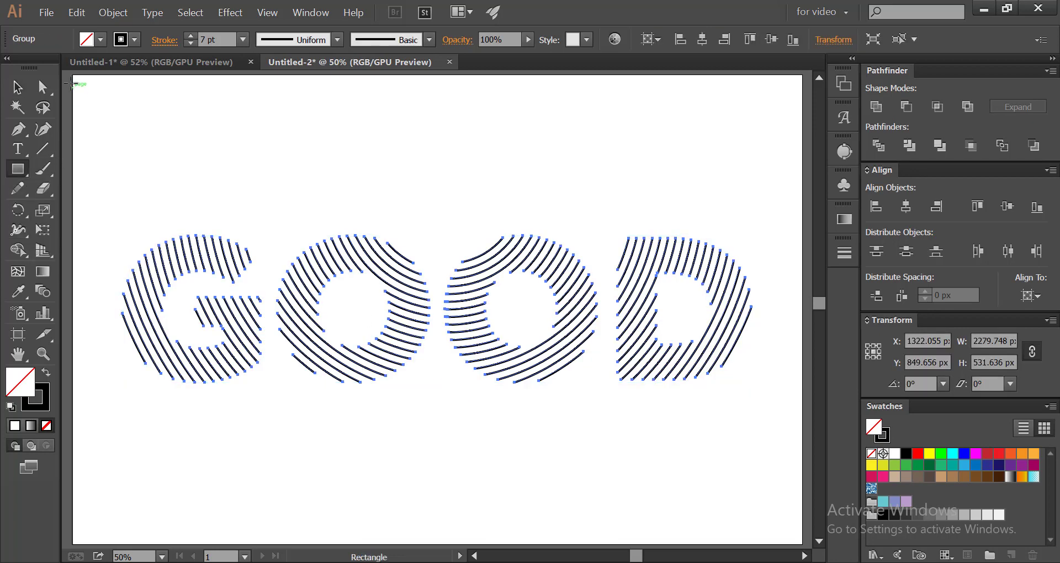
pyautogui.moveTo(72, 76)
pyautogui.mouseDown()
pyautogui.moveTo(111, 147)
pyautogui.moveTo(566, 492)
pyautogui.moveTo(733, 540)
pyautogui.moveTo(803, 543)
pyautogui.mouseUp()
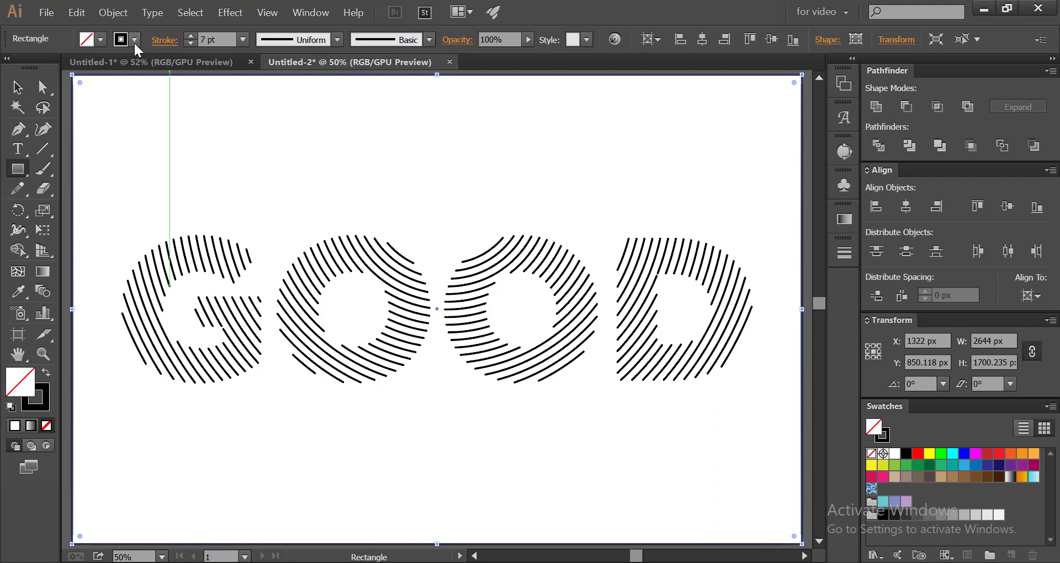
pyautogui.click(134, 39)
pyautogui.click(11, 67)
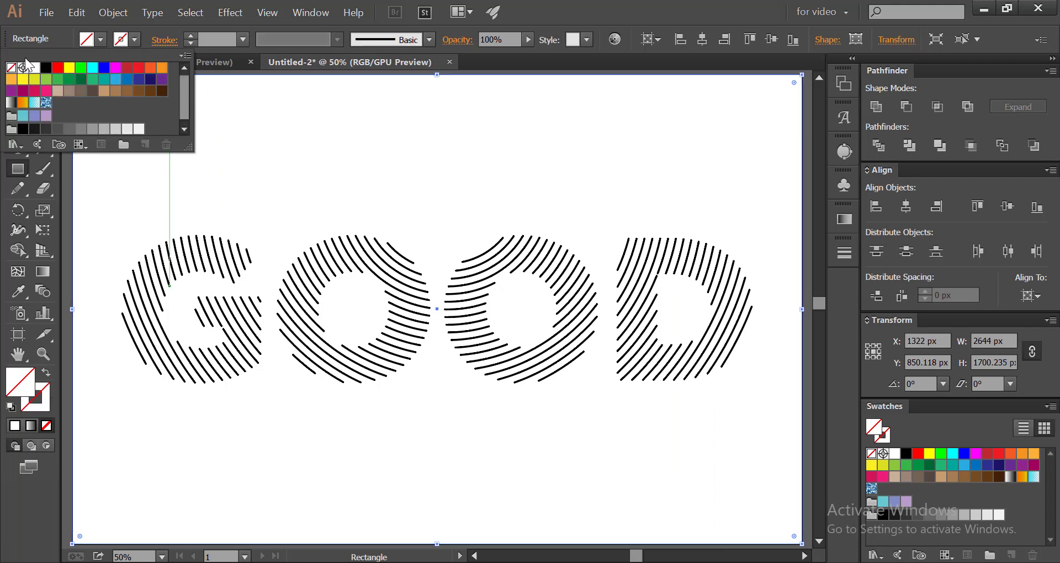
# Step: Fill the artboard-sized rectangle with yellow and send it to the back behind the lettering
pyautogui.click(92, 40)
pyautogui.click(89, 39)
pyautogui.click(69, 66)
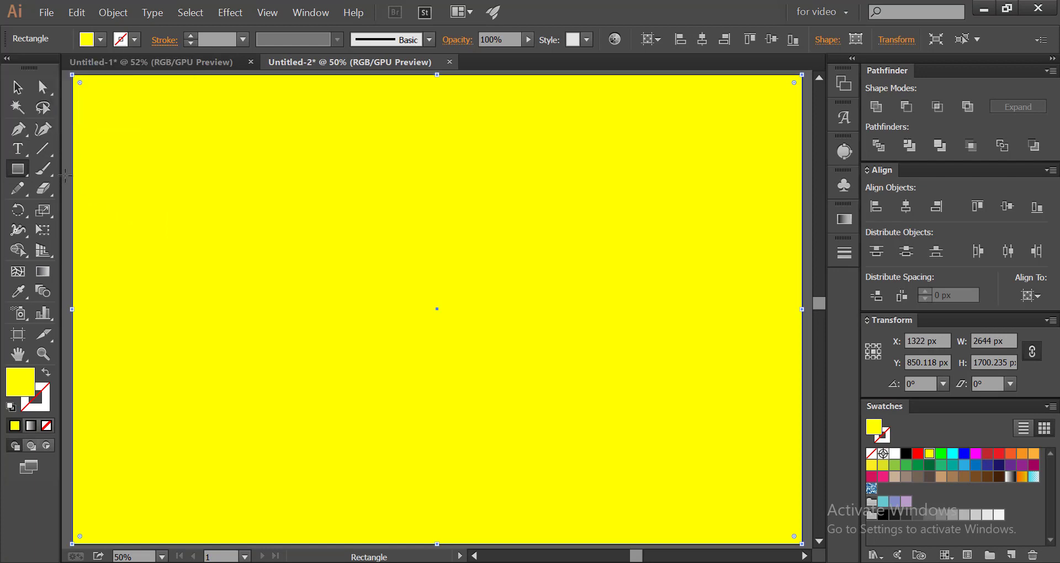
pyautogui.click(17, 87)
pyautogui.rightClick(160, 218)
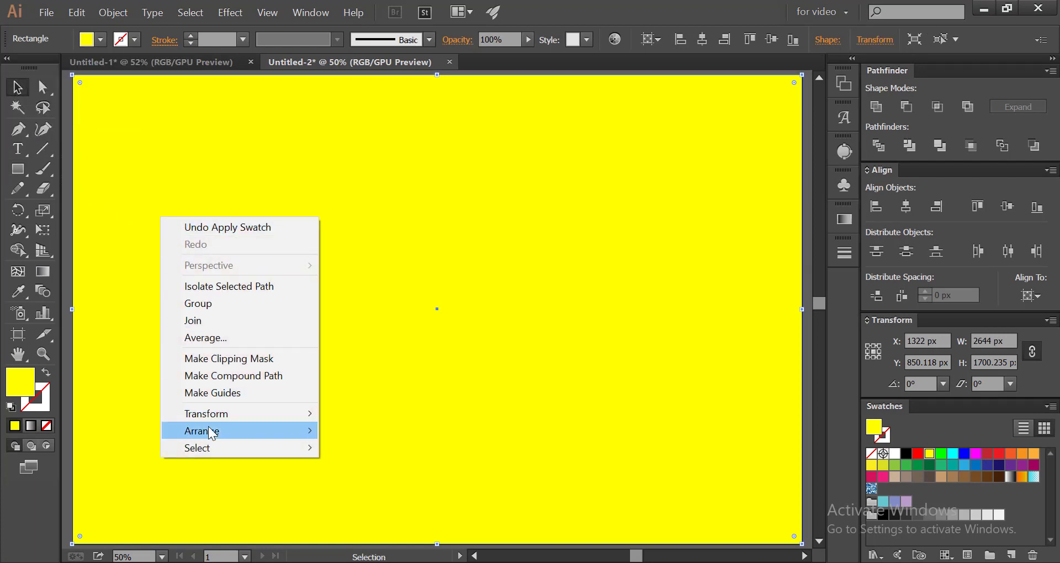
pyautogui.moveTo(208, 431)
pyautogui.click(374, 482)
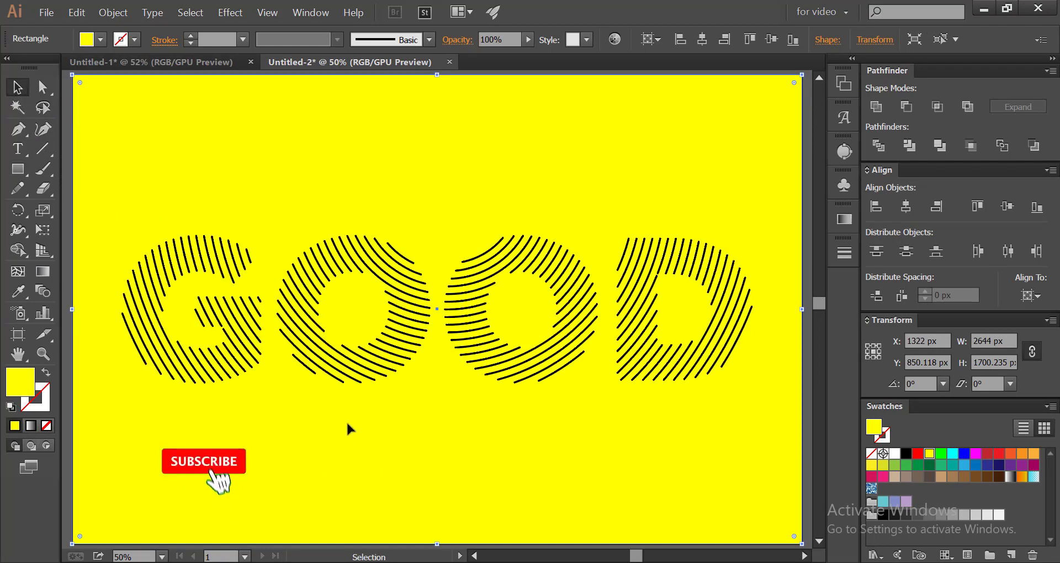
# Step: Change the stroke color of the grouped GOOD lettering to red
pyautogui.click(325, 360)
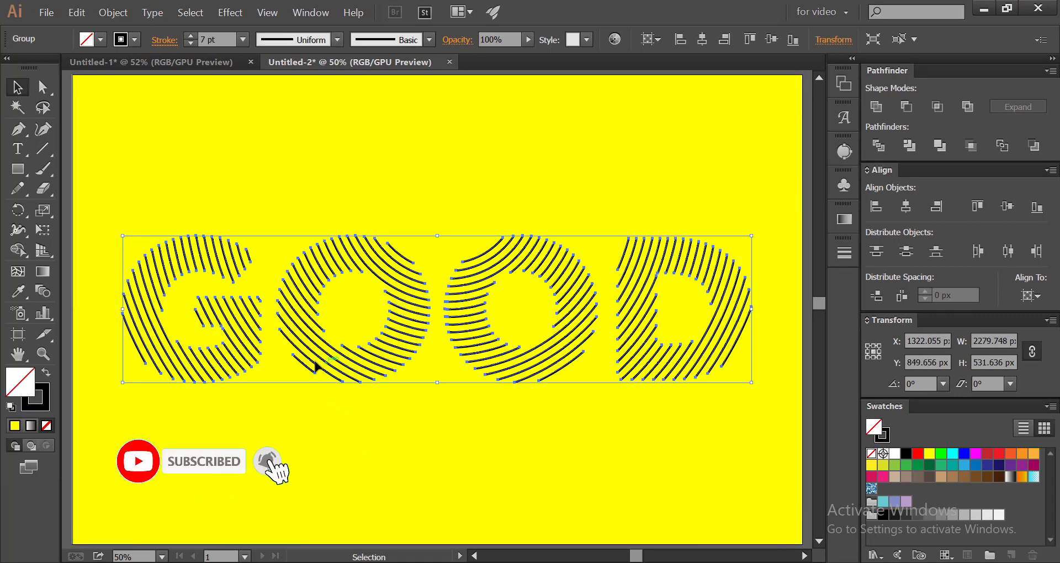
pyautogui.click(122, 41)
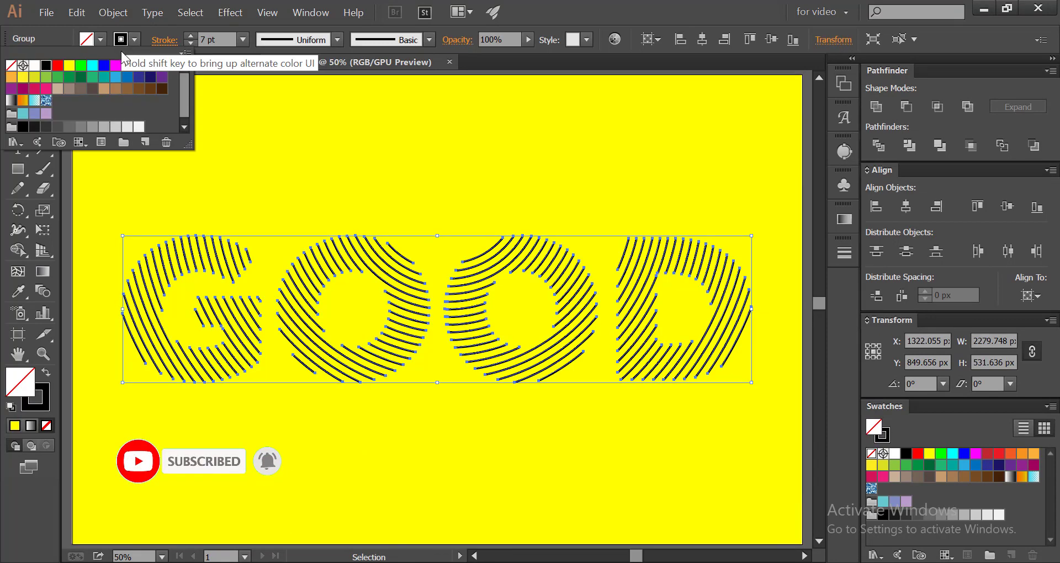
pyautogui.click(58, 68)
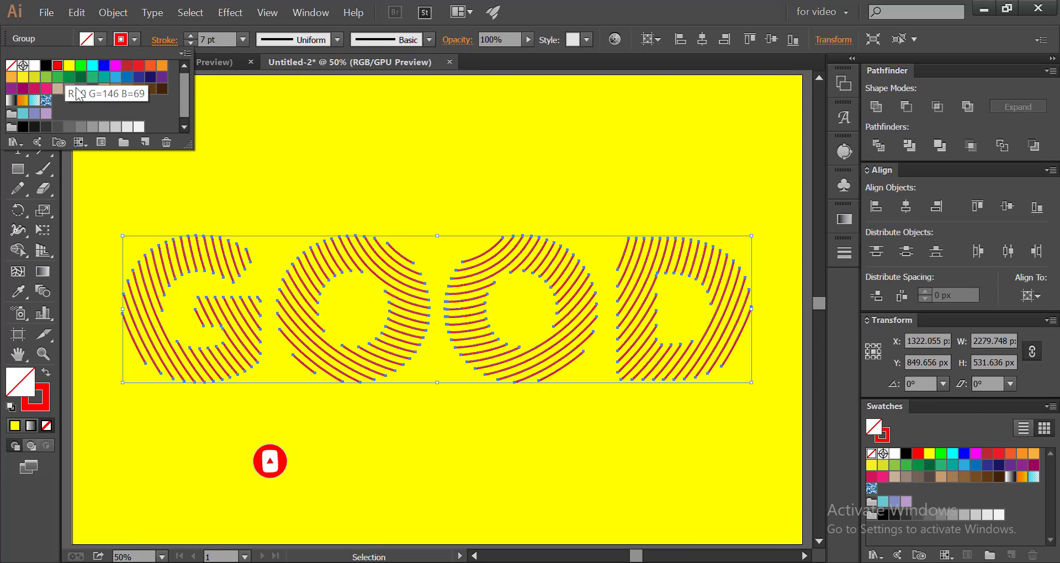
pyautogui.press('Escape')
pyautogui.click(184, 187)
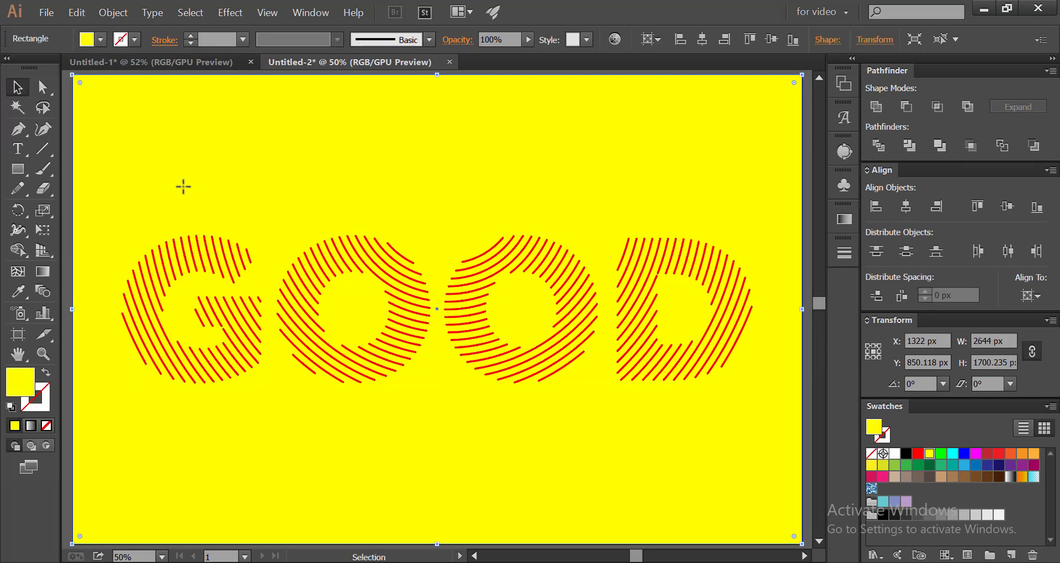